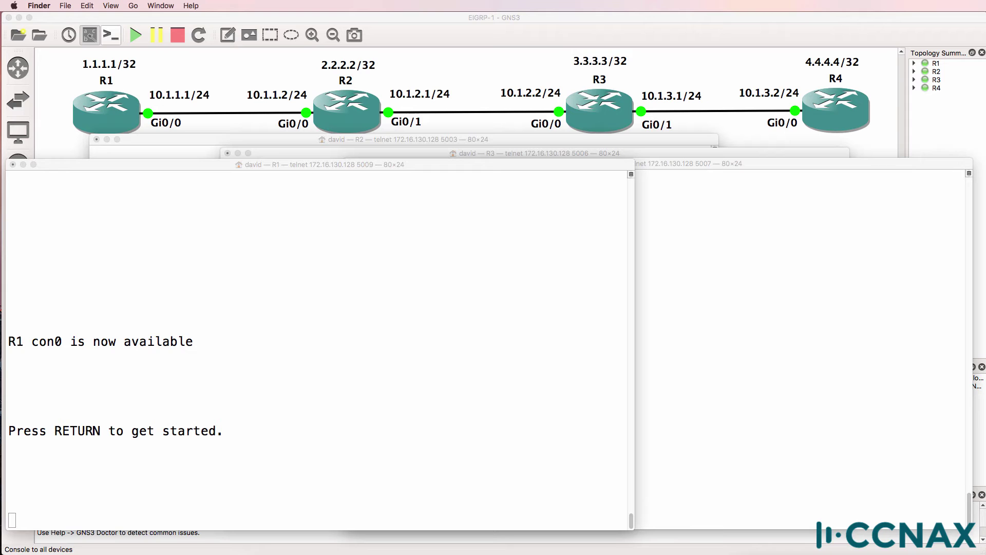
- Bring R1's telnet console window to the front, ready for commands
{"action": "left_click", "coordinate": [53, 251]}
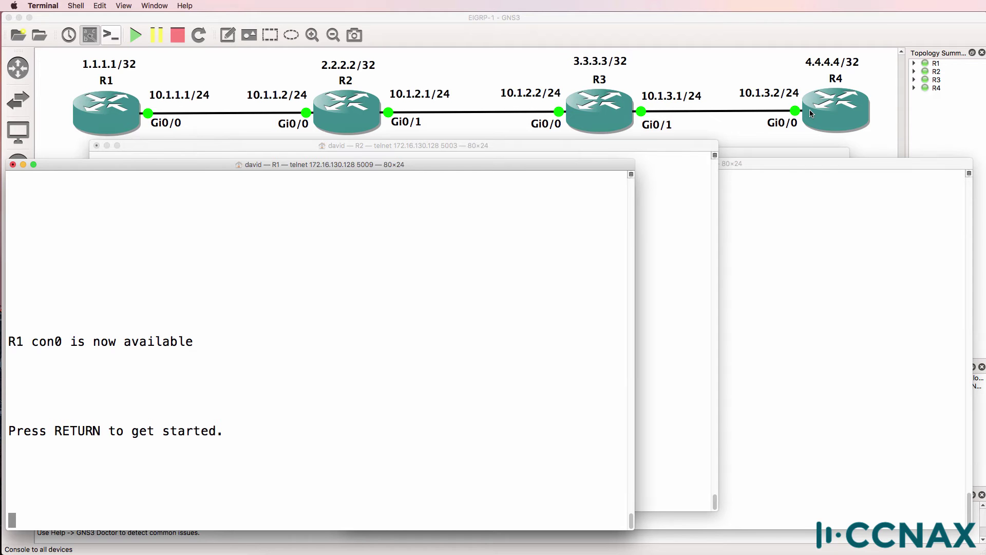
- On R1, enter privileged mode with 'en' and ping 4.4.4.4, which fails at 0 percent
{"action": "key", "text": "Return"}
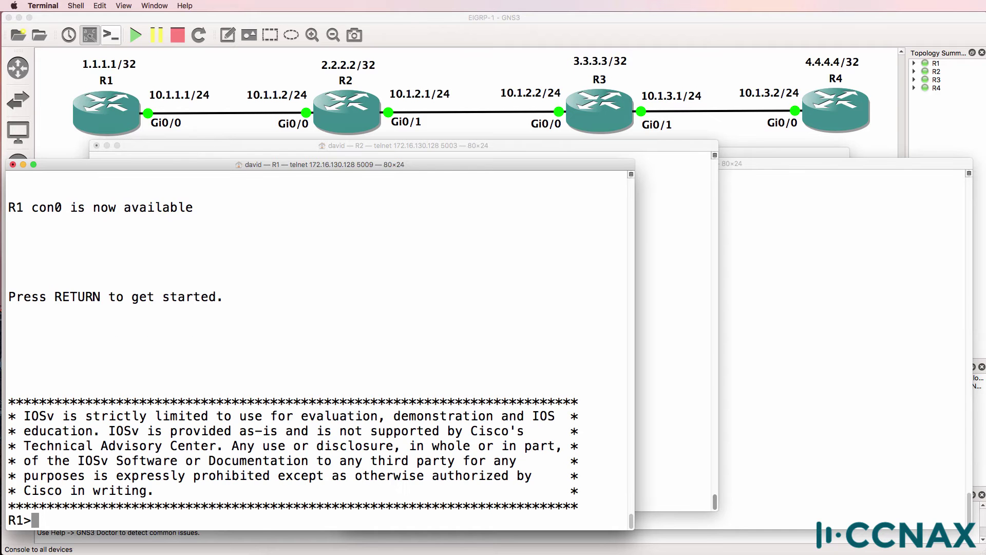
{"action": "type", "text": "en"}
{"action": "key", "text": "Return"}
{"action": "type", "text": "ping 4.4.4.4"}
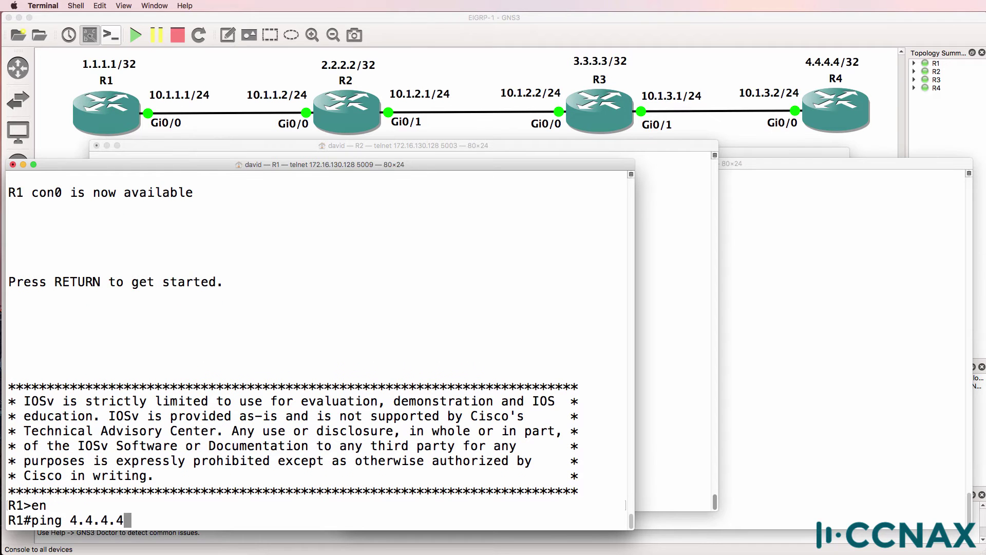
{"action": "key", "text": "Return"}
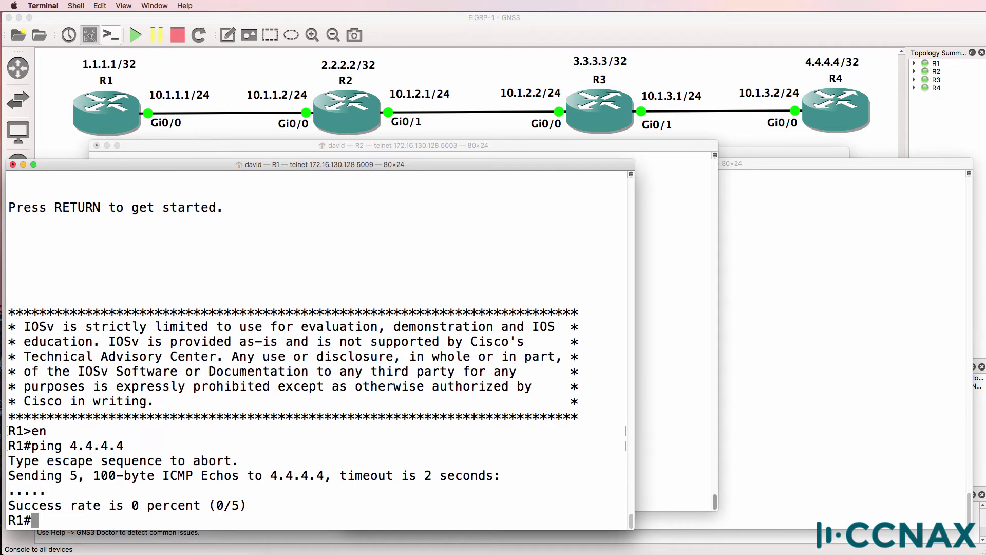
- Show R1's routing table and highlight the RIP route 2.0.0.0/8 via 10.1.1.2 on GigabitEthernet0/0
{"action": "type", "text": "sh ip route"}
{"action": "key", "text": "Return"}
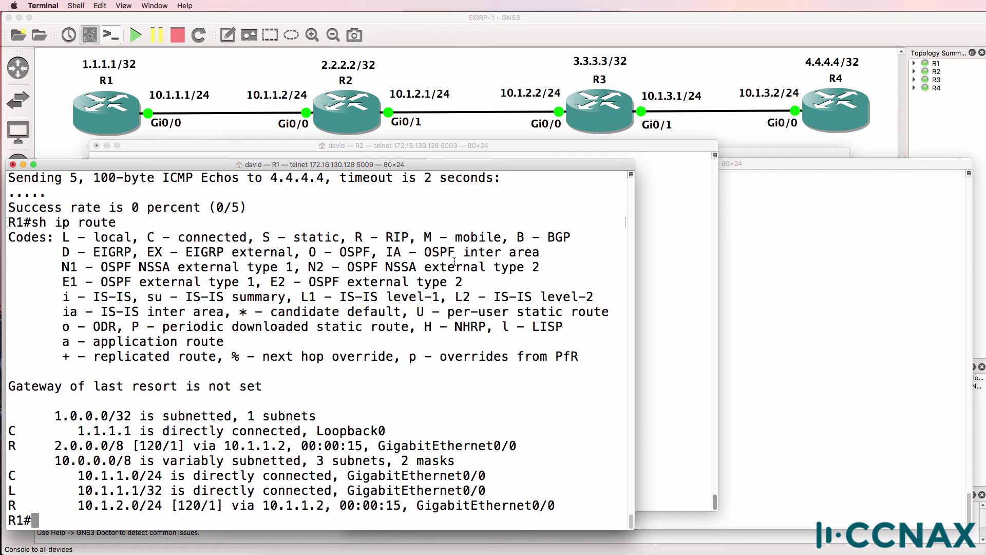
{"action": "left_click_drag", "start_coordinate": [9, 445], "coordinate": [565, 443]}
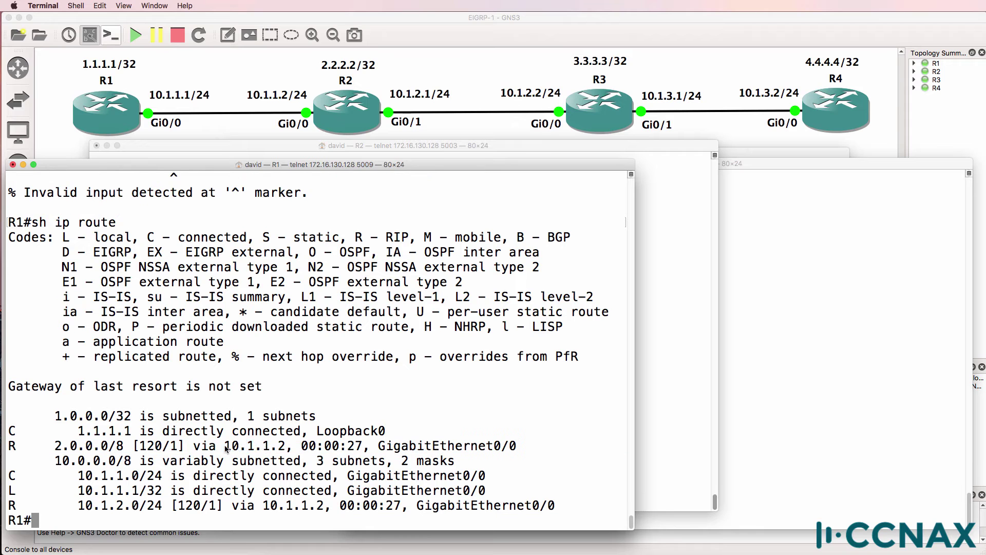
{"action": "left_click_drag", "start_coordinate": [225, 445], "coordinate": [284, 446]}
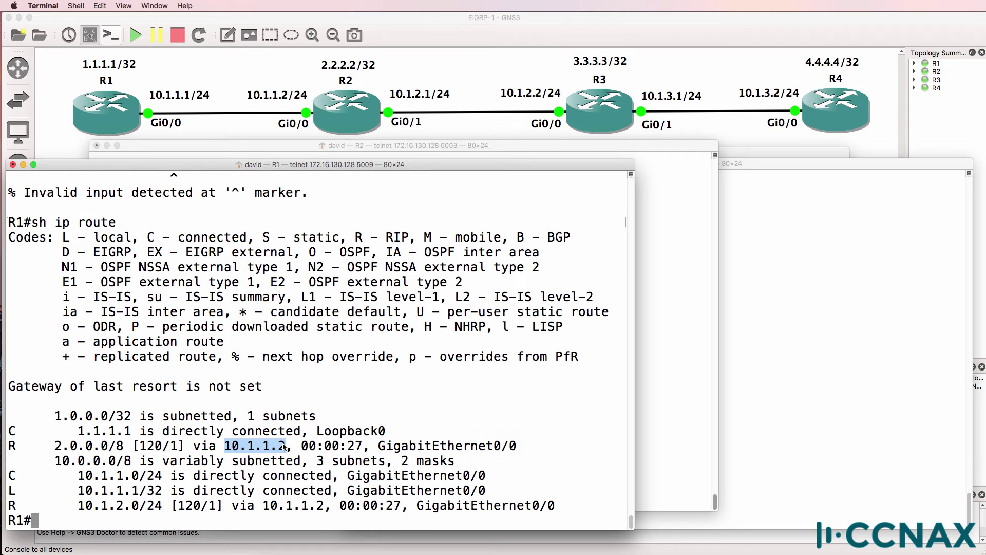
{"action": "left_click_drag", "start_coordinate": [376, 445], "coordinate": [535, 450]}
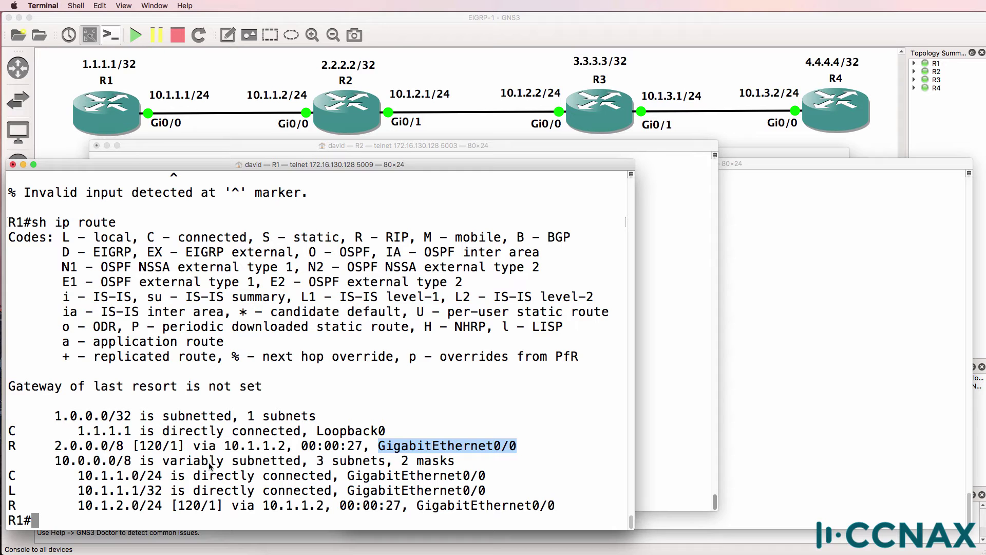
- Re-highlight the 2.0.0.0/8 prefix and next hop, then ping 2.2.2.2 at 100 percent success
{"action": "left_click_drag", "start_coordinate": [55, 446], "coordinate": [130, 447]}
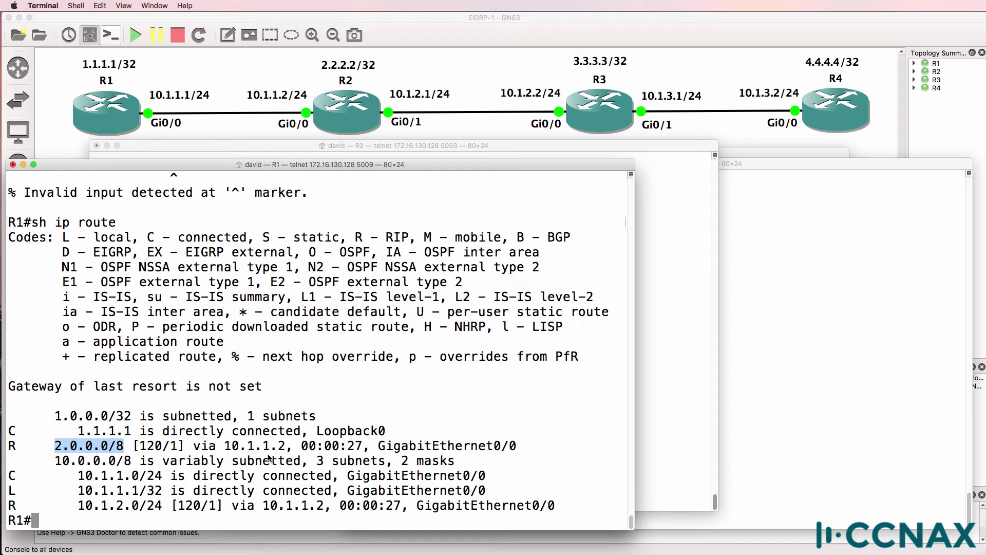
{"action": "left_click_drag", "start_coordinate": [225, 446], "coordinate": [307, 446]}
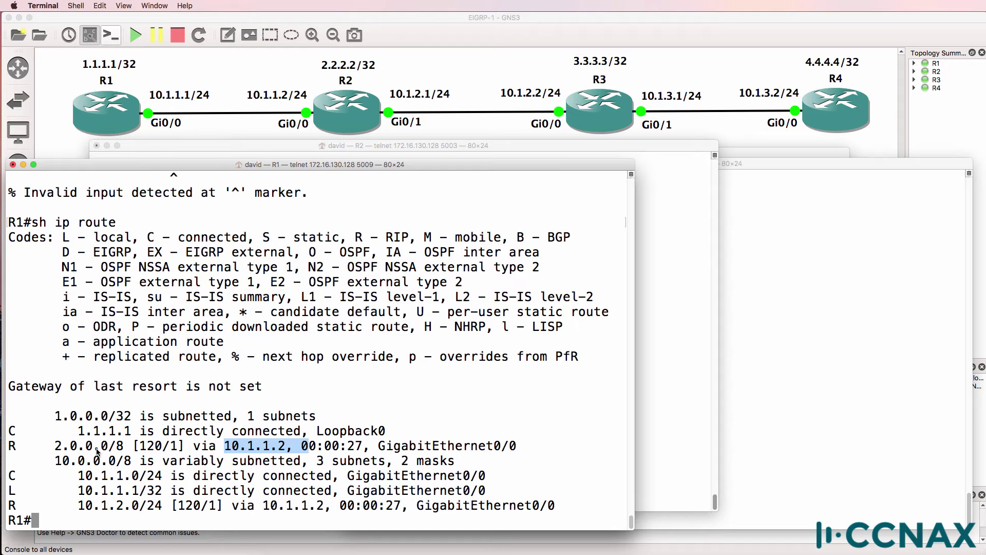
{"action": "left_click_drag", "start_coordinate": [55, 445], "coordinate": [134, 447]}
{"action": "type", "text": "pin"}
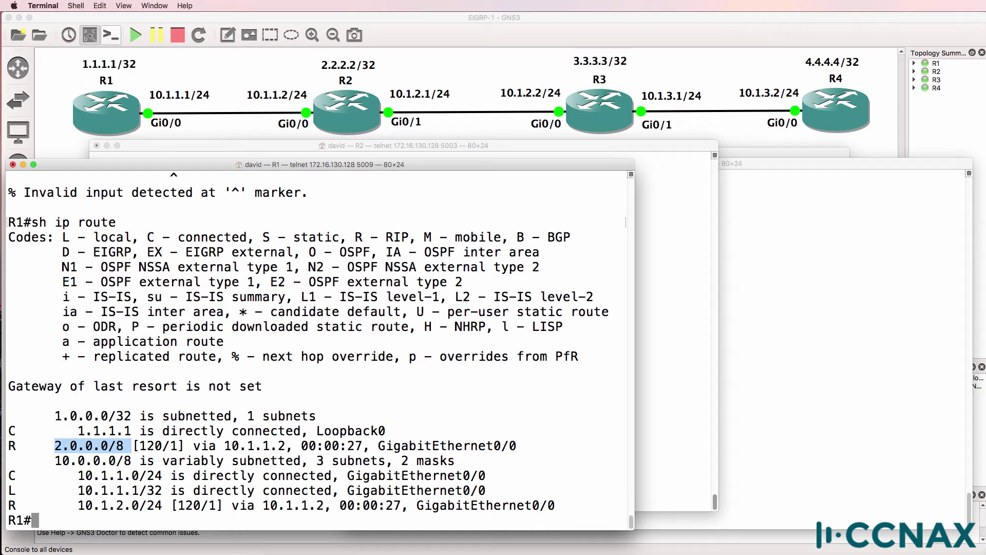
{"action": "type", "text": "g 2"}
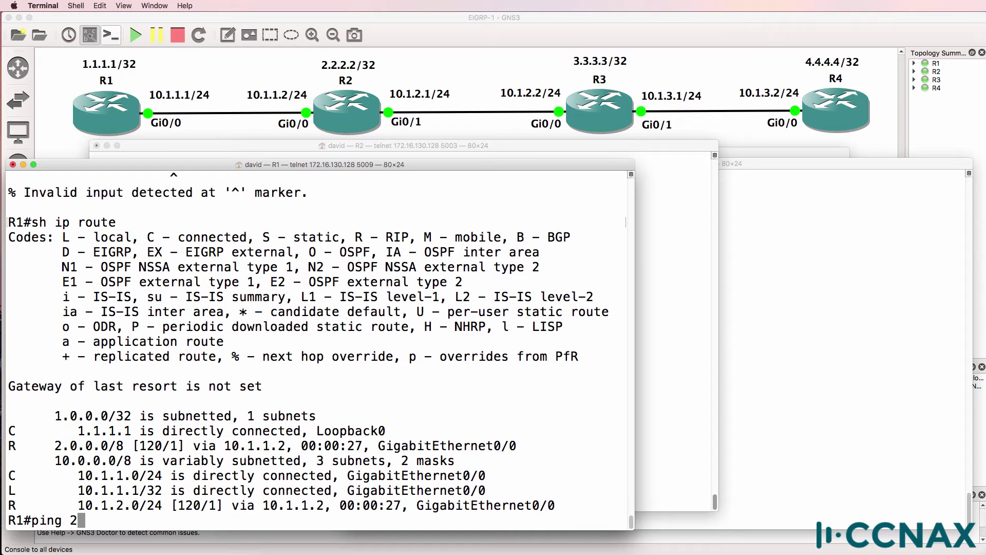
{"action": "type", "text": ".2.2.2"}
{"action": "key", "text": "Return"}
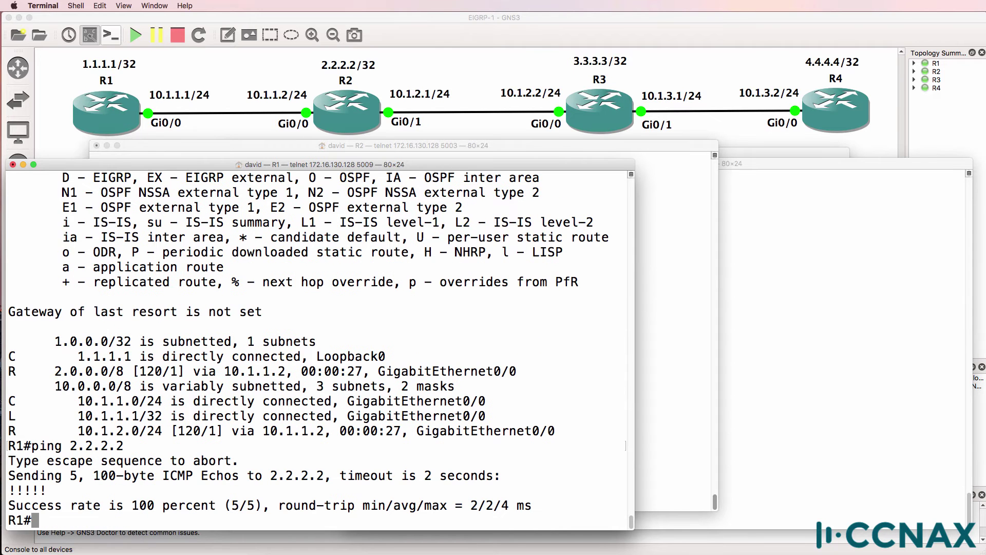
- Run 'sh ip prot' on R1, highlighting RIP networks 1.0.0.0 and 10.0.0.0 and source 10.1.1.2
{"action": "type", "text": "sh ip prot"}
{"action": "key", "text": "Return"}
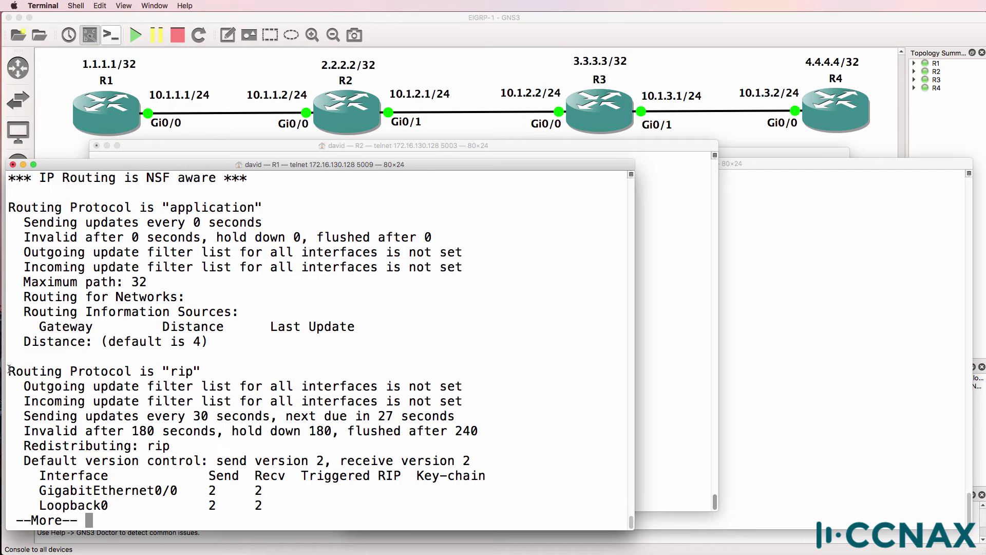
{"action": "left_click_drag", "start_coordinate": [8, 370], "coordinate": [212, 374]}
{"action": "left_click", "coordinate": [212, 374]}
{"action": "key", "text": "space"}
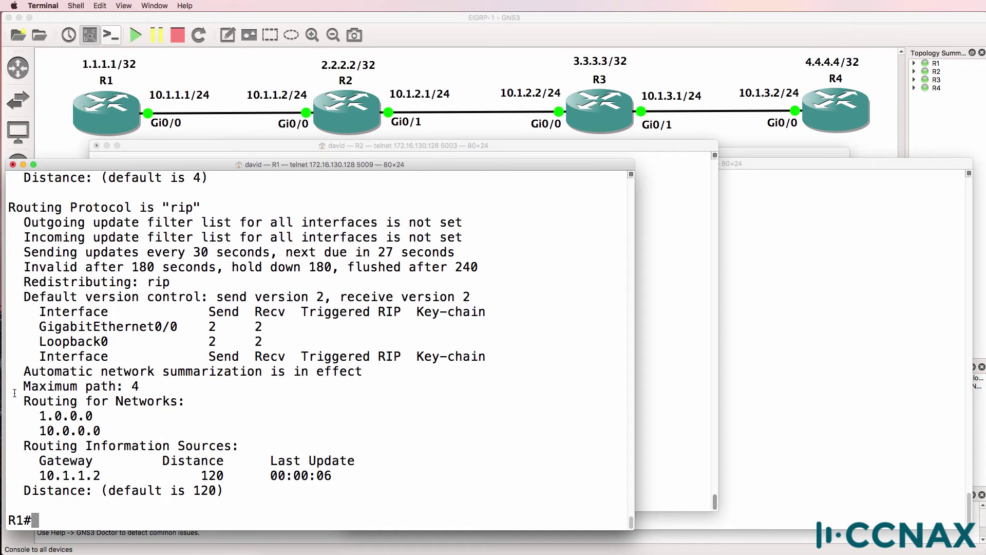
{"action": "left_click_drag", "start_coordinate": [16, 401], "coordinate": [274, 437]}
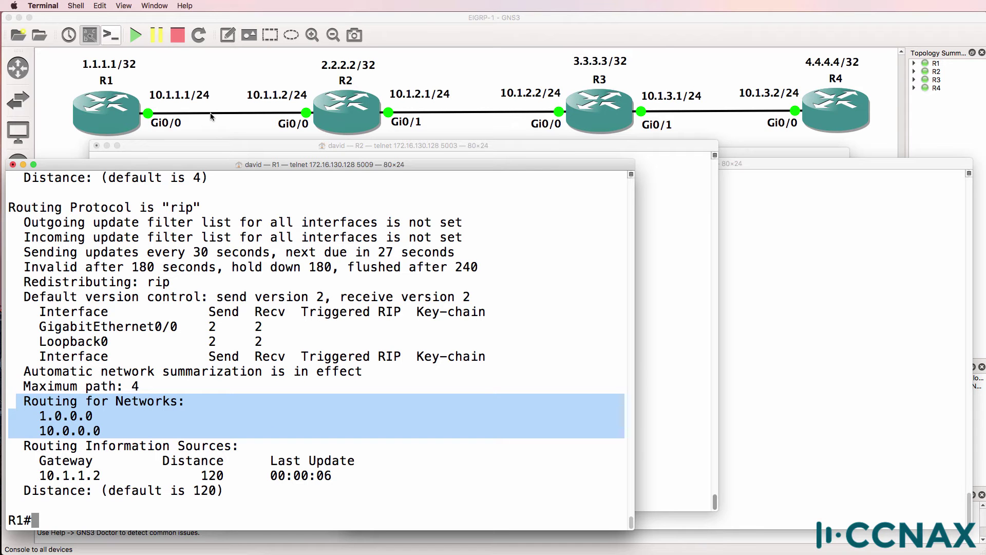
{"action": "left_click_drag", "start_coordinate": [23, 475], "coordinate": [98, 470]}
- List R1's routes again, highlight 10.1.2.0/24, and ping 10.1.2.1 at 100 percent success
{"action": "left_click", "coordinate": [98, 471]}
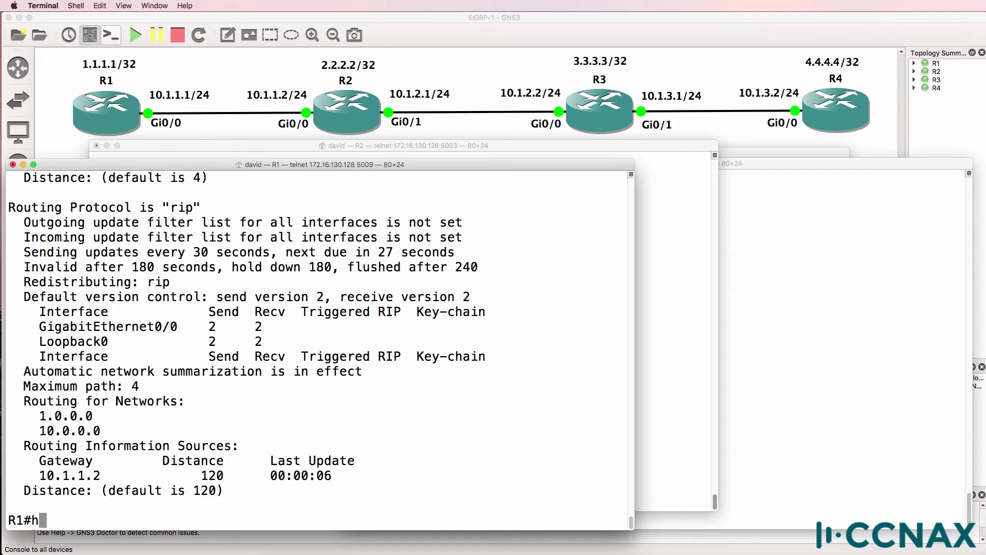
{"action": "type", "text": "sh ip route"}
{"action": "key", "text": "Return"}
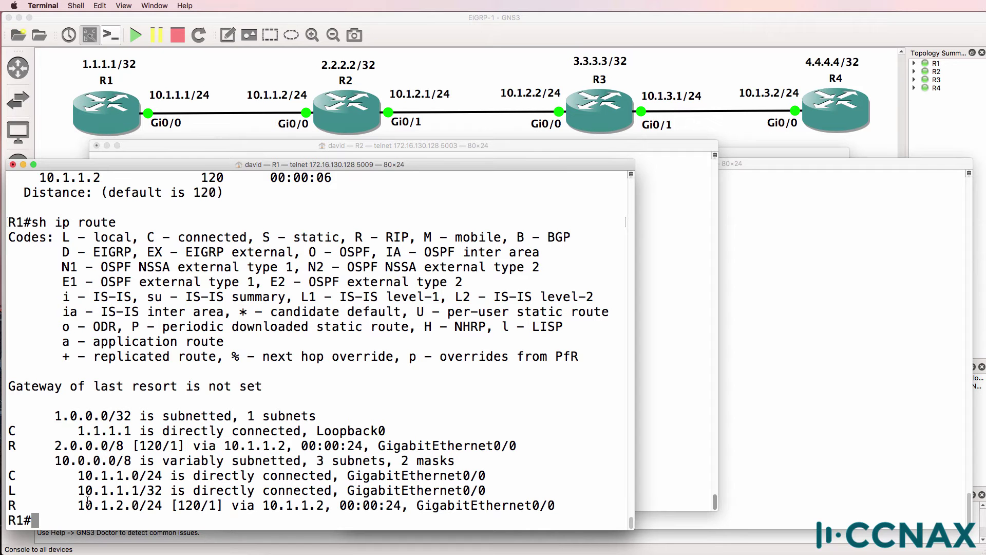
{"action": "left_click_drag", "start_coordinate": [62, 505], "coordinate": [177, 504]}
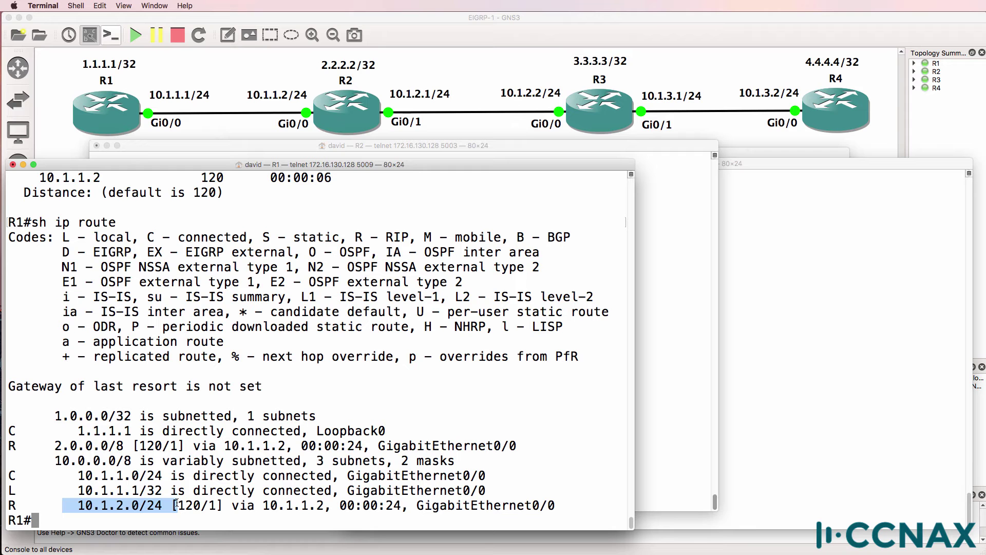
{"action": "type", "text": "ping 10."}
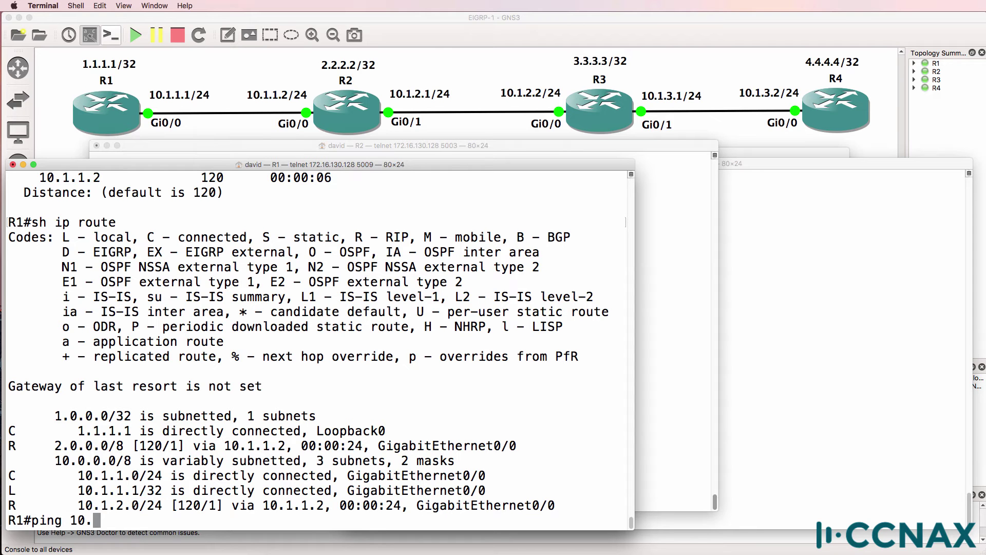
{"action": "type", "text": "1.2.1"}
{"action": "key", "text": "Return"}
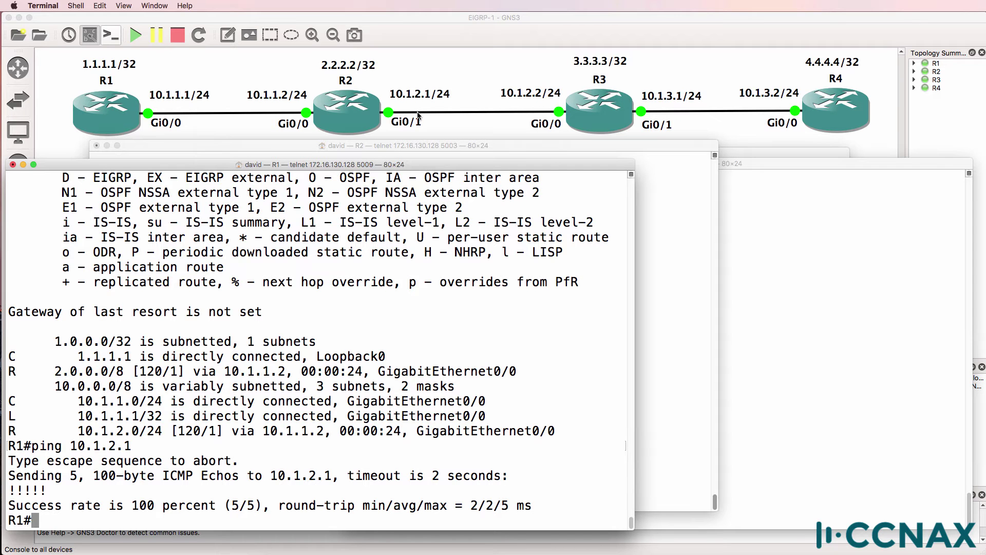
- Disable DNS lookups on R1 with 'no ip domain-lookup' in configuration mode
{"action": "type", "text": "conf t"}
{"action": "key", "text": "Return"}
{"action": "type", "text": "no ip "}
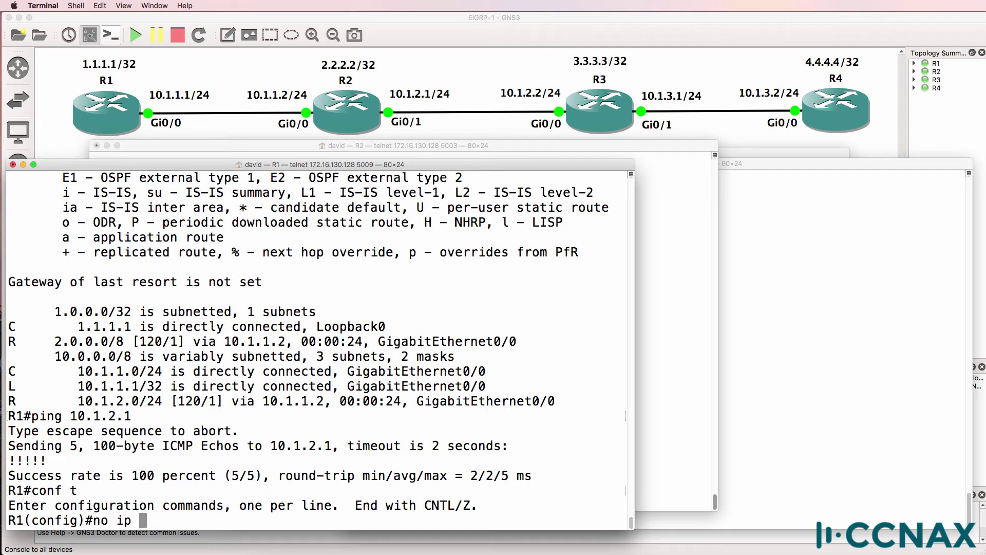
{"action": "type", "text": "domain-lo"}
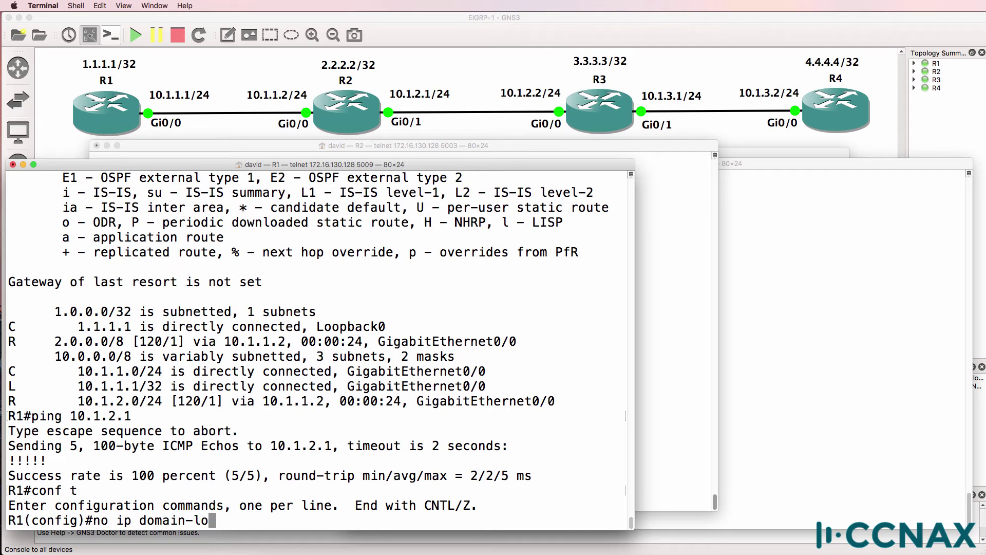
{"action": "type", "text": "okup"}
{"action": "key", "text": "Return"}
{"action": "type", "text": "end"}
{"action": "key", "text": "Return"}
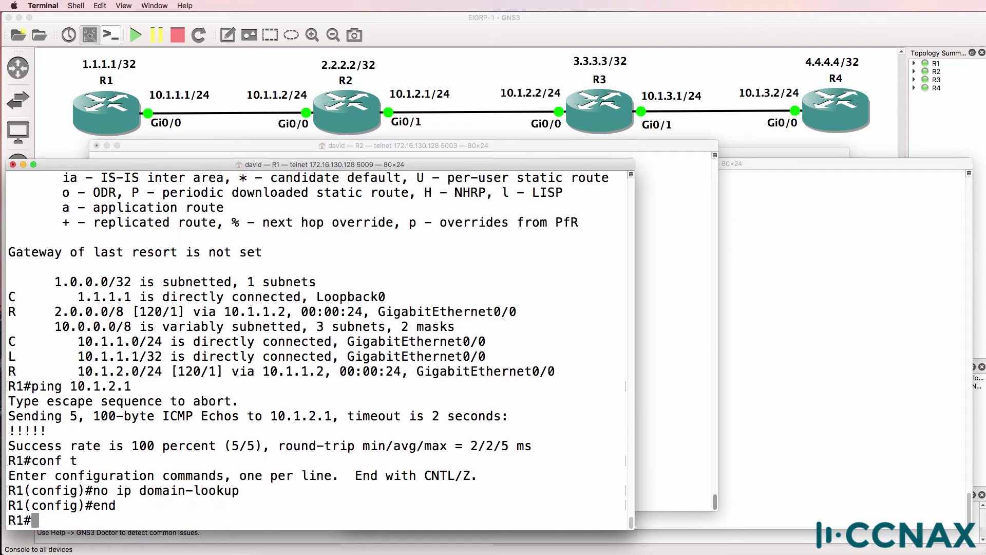
- Traceroute to 4.4.4.4 and abort it when it stalls at the first hop
{"action": "type", "text": "tr"}
{"action": "key", "text": "Tab"}
{"action": "type", "text": "4.4.4."}
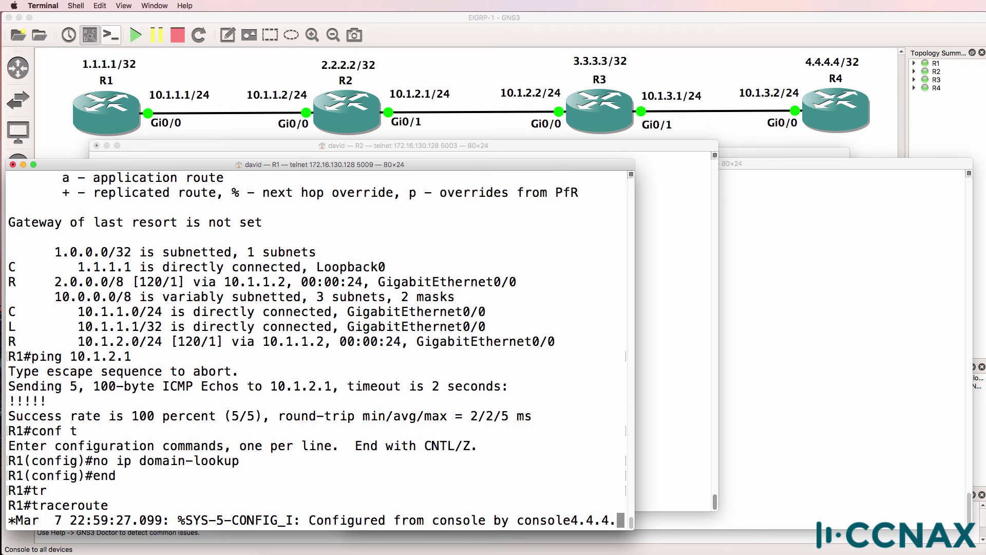
{"action": "type", "text": "4"}
{"action": "key", "text": "Return"}
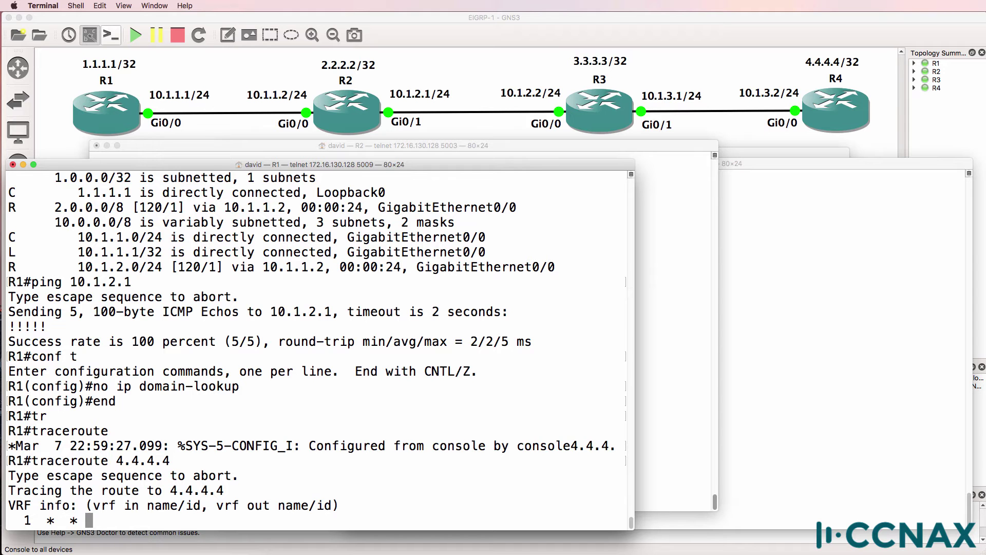
{"action": "key", "text": "ctrl+shift+6"}
- Point out R1's missing gateway of last resort, rerun the 4.4.4.4 traceroute, and show routes again
{"action": "scroll", "coordinate": [315, 278], "scroll_direction": "up", "scroll_amount": 2}
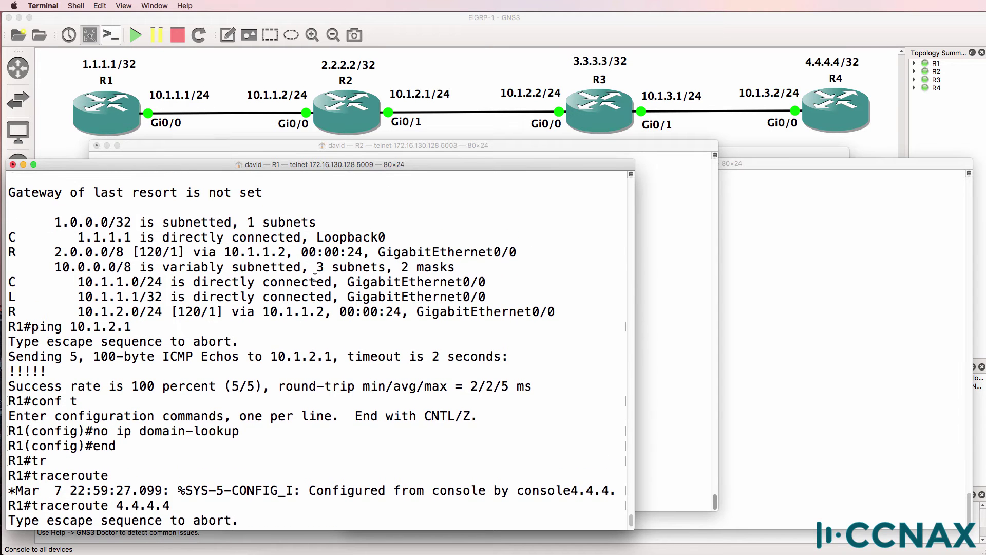
{"action": "scroll", "coordinate": [315, 278], "scroll_direction": "up", "scroll_amount": 1}
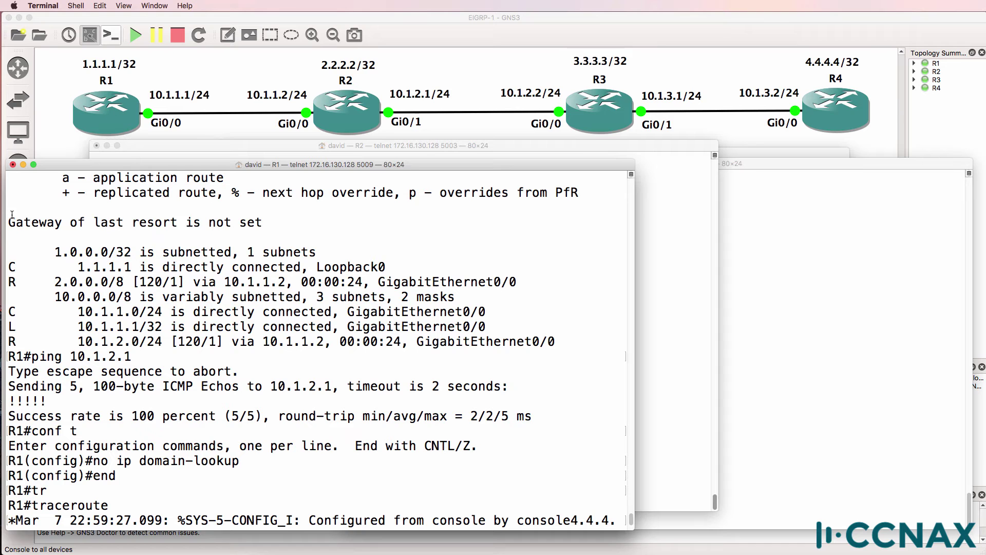
{"action": "left_click_drag", "start_coordinate": [12, 215], "coordinate": [293, 232]}
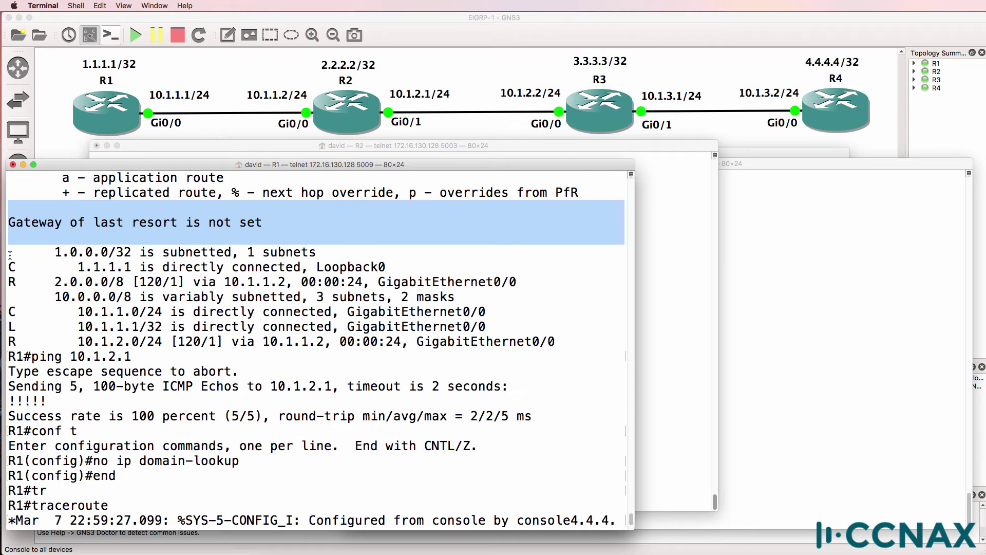
{"action": "left_click_drag", "start_coordinate": [9, 252], "coordinate": [596, 353]}
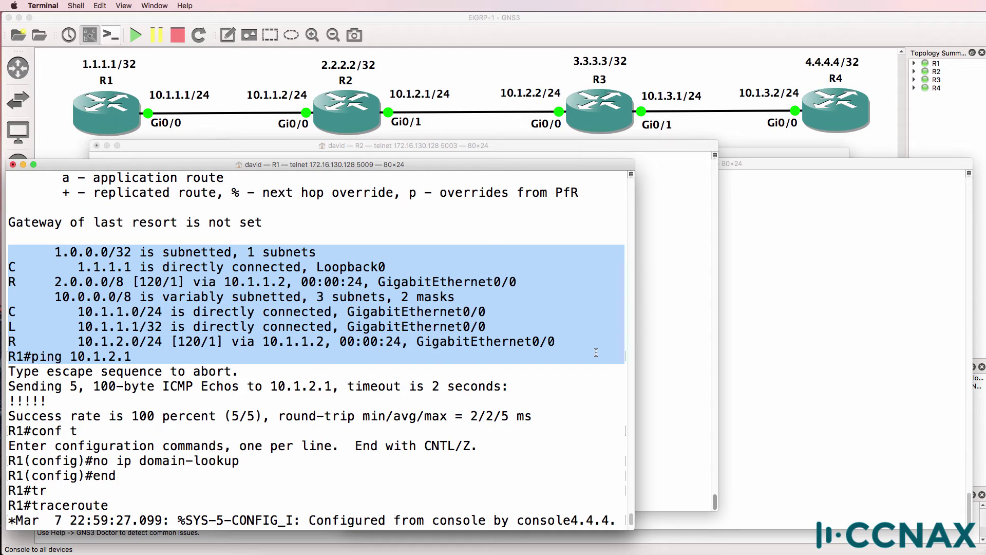
{"action": "type", "text": "4.4.4.4"}
{"action": "key", "text": "Return"}
{"action": "key", "text": "ctrl+shift+6"}
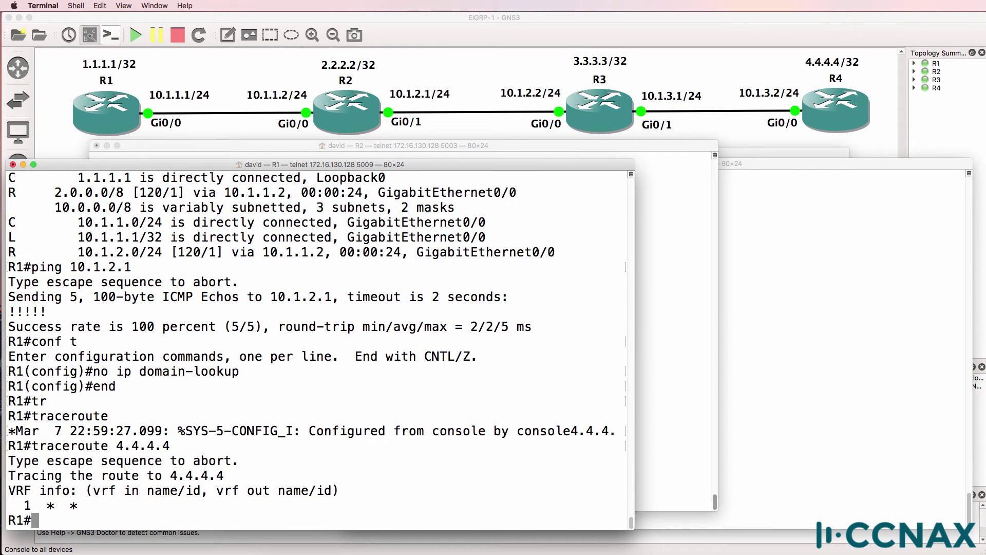
{"action": "type", "text": "sh ip route"}
{"action": "key", "text": "Return"}
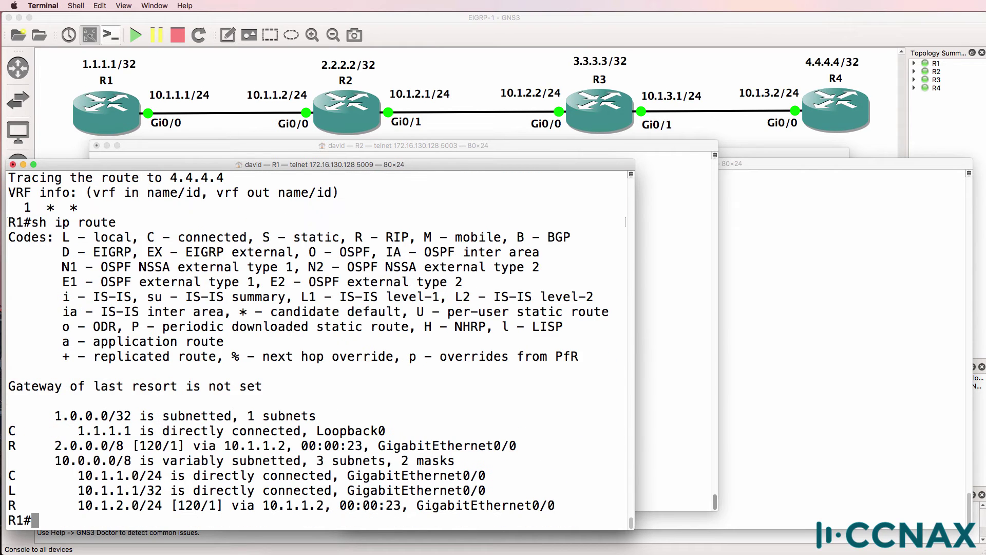
- Turn on 'debug ip packet' and rerun traceroute 4.4.4.4, highlighting packets flagged unroutable
{"action": "type", "text": "debug ip "}
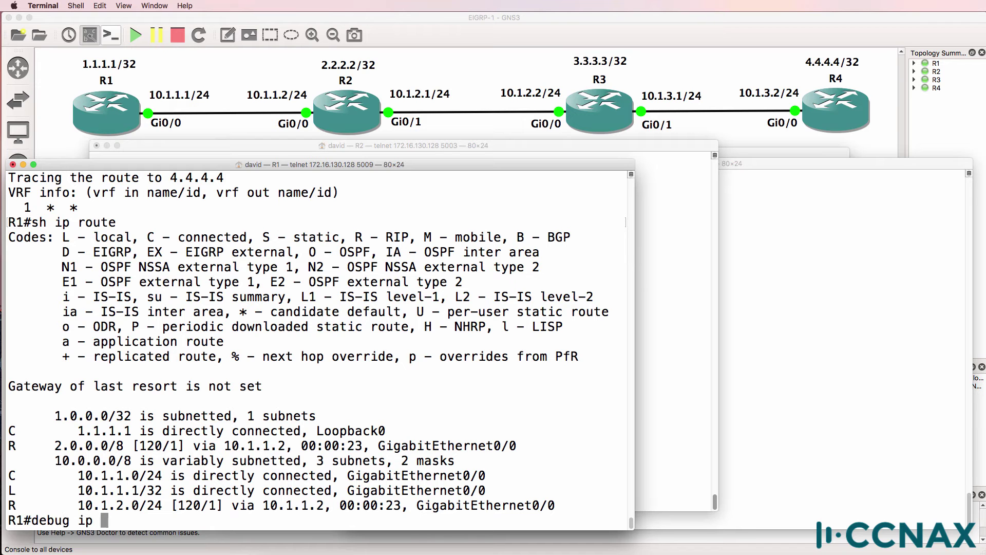
{"action": "type", "text": "packet"}
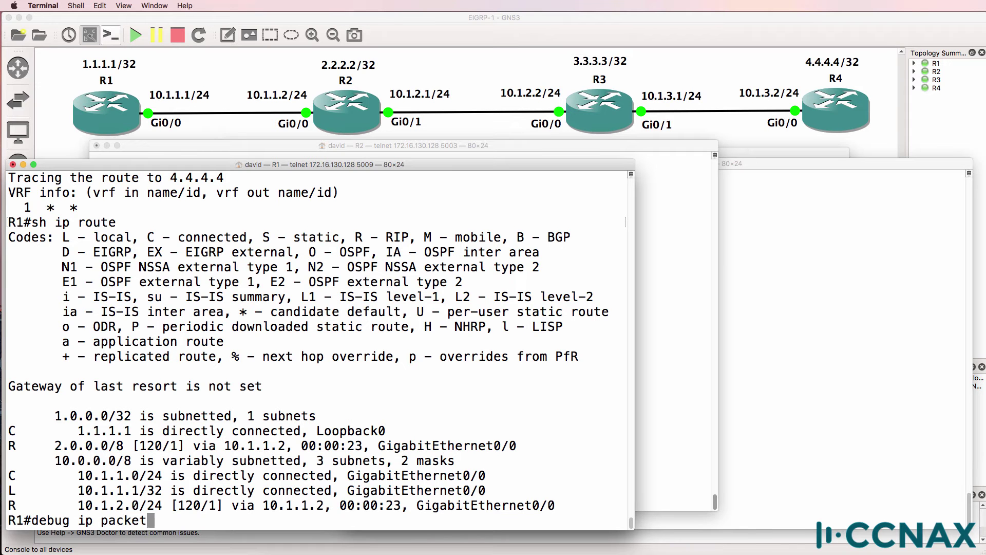
{"action": "key", "text": "Return"}
{"action": "key", "text": "Up"}
{"action": "key", "text": "Up"}
{"action": "key", "text": "Up"}
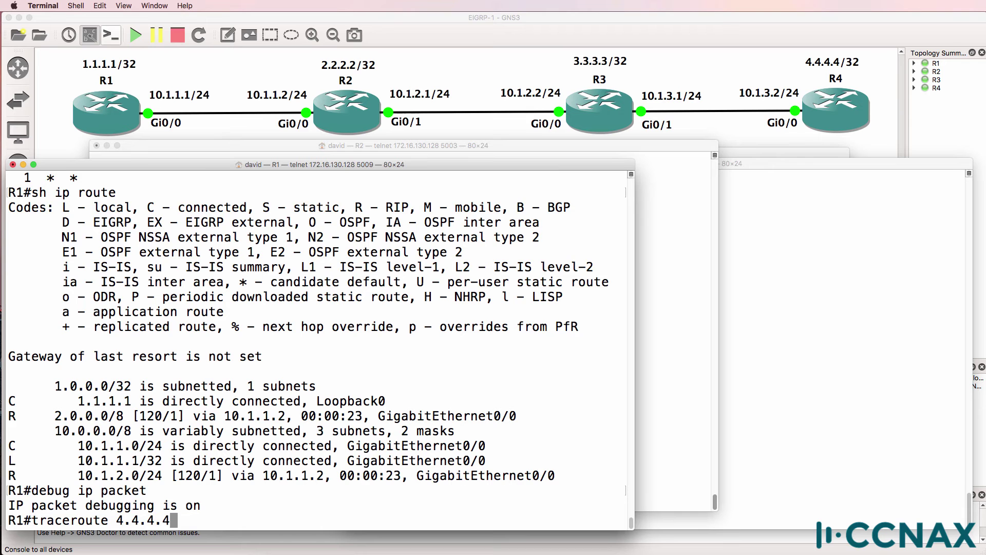
{"action": "key", "text": "Return"}
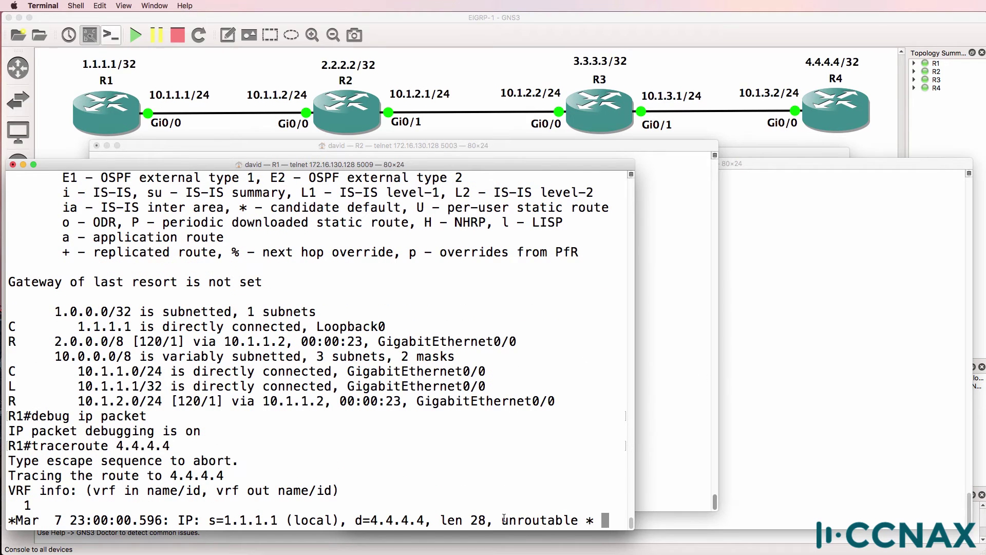
{"action": "left_click_drag", "start_coordinate": [502, 519], "coordinate": [568, 508]}
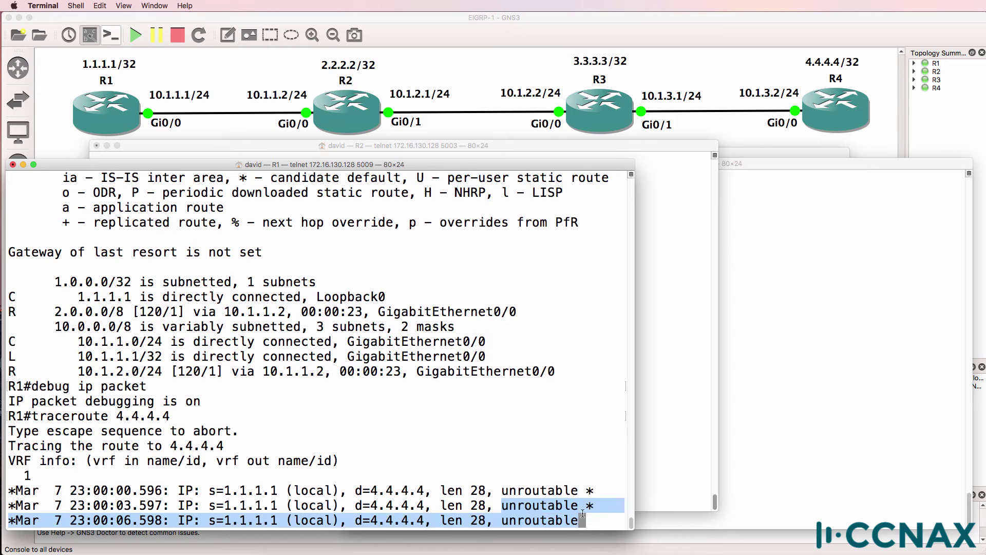
{"action": "left_click", "coordinate": [554, 502]}
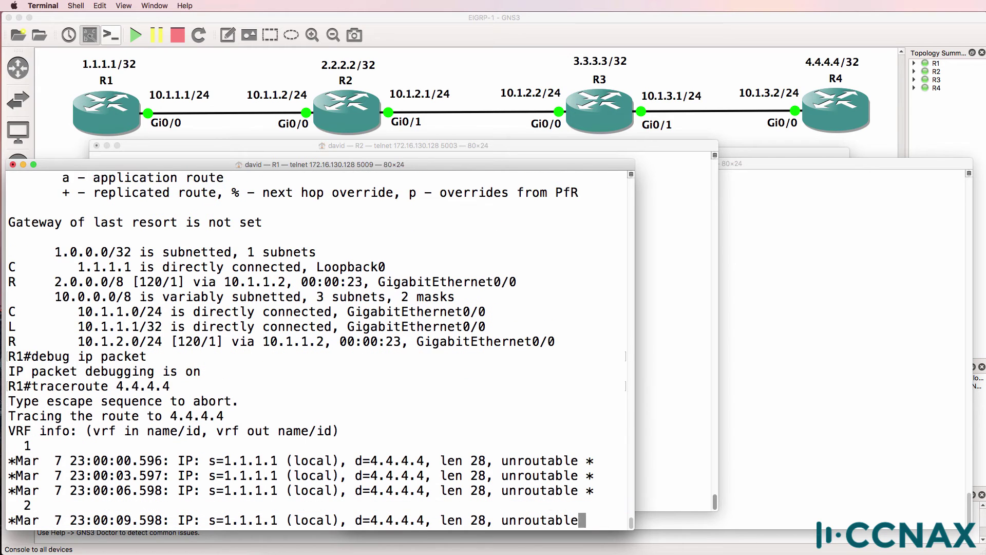
- Stop the traceroute and turn off all debugging on R1 with 'un all'
{"action": "key", "text": "ctrl+shift+6"}
{"action": "type", "text": "un all"}
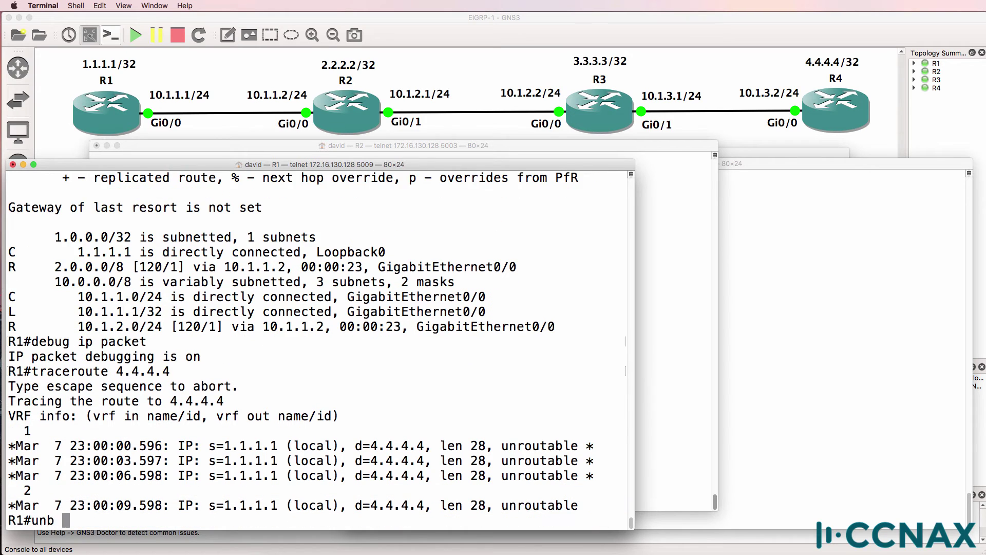
{"action": "key", "text": "Return"}
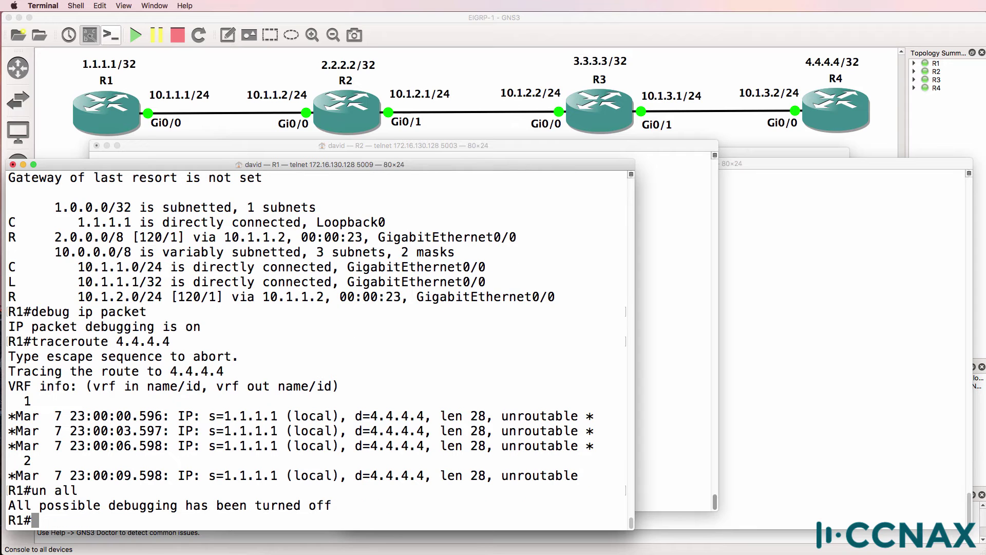
- Switch to R2's console and enter privileged mode with 'en'
{"action": "left_click", "coordinate": [712, 221]}
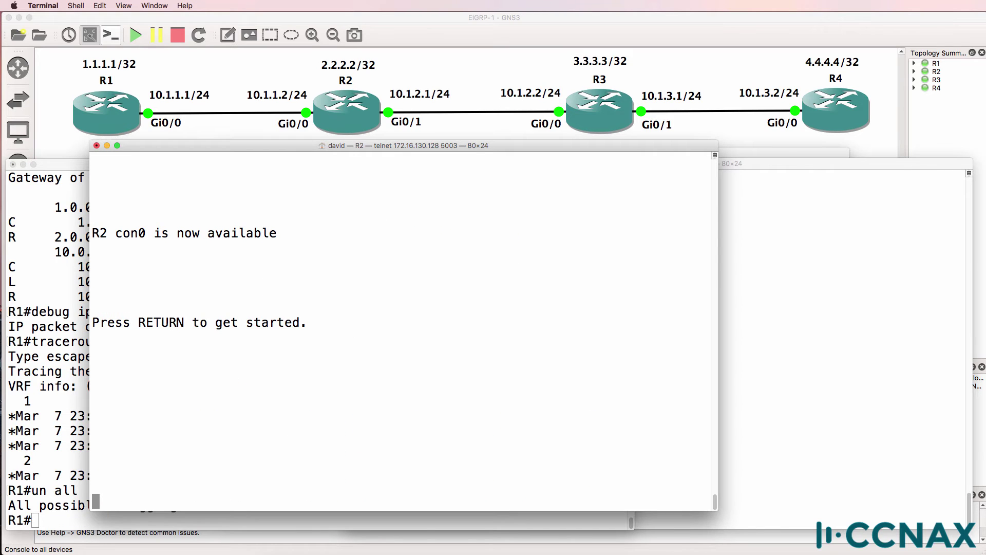
{"action": "key", "text": "Return"}
{"action": "type", "text": "en"}
{"action": "key", "text": "Return"}
- Run 'sh ip prot' on R2, highlighting RIP networks 2.0.0.0 and 10.0.0.0 and sole source 10.1.1.1
{"action": "type", "text": "sh "}
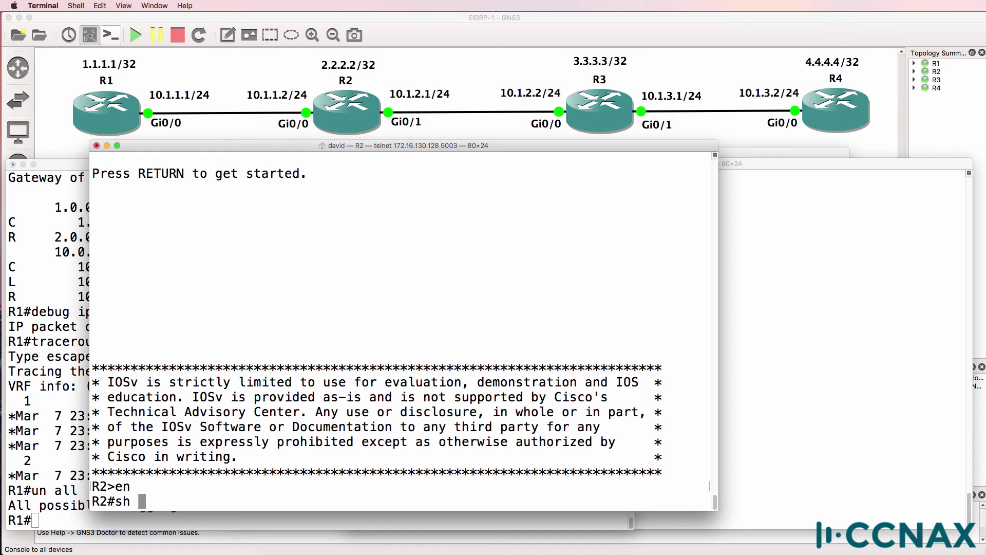
{"action": "type", "text": "ip prot"}
{"action": "key", "text": "Return"}
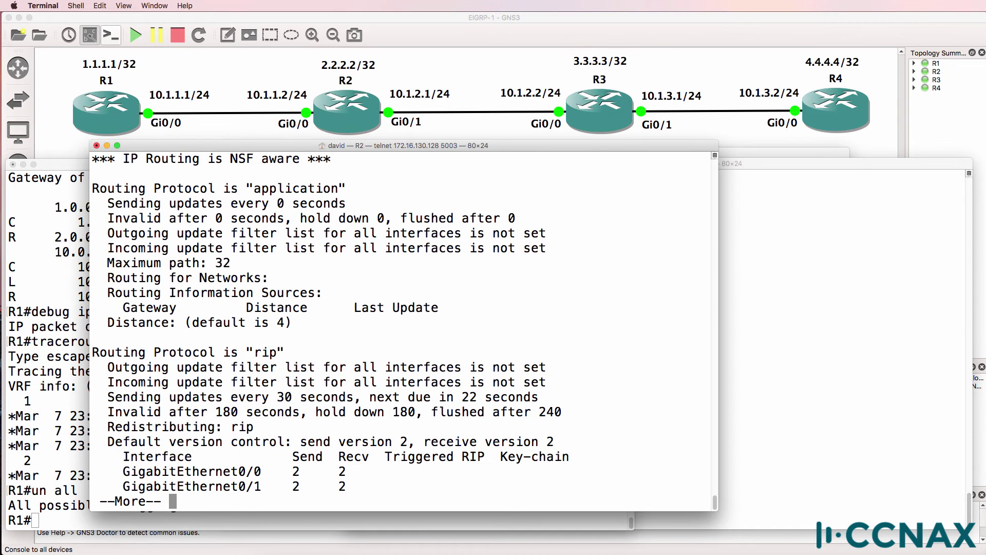
{"action": "key", "text": "space"}
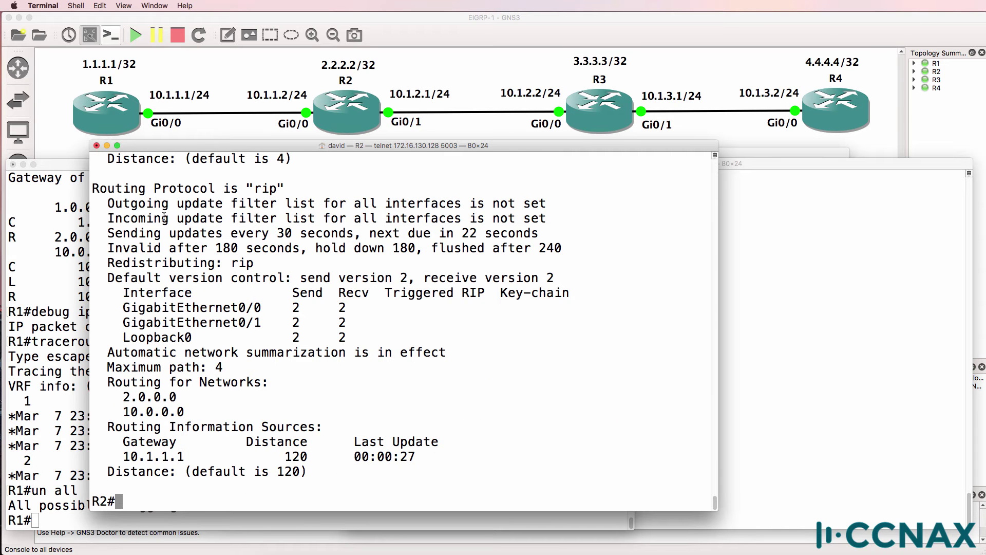
{"action": "left_click_drag", "start_coordinate": [107, 383], "coordinate": [268, 413]}
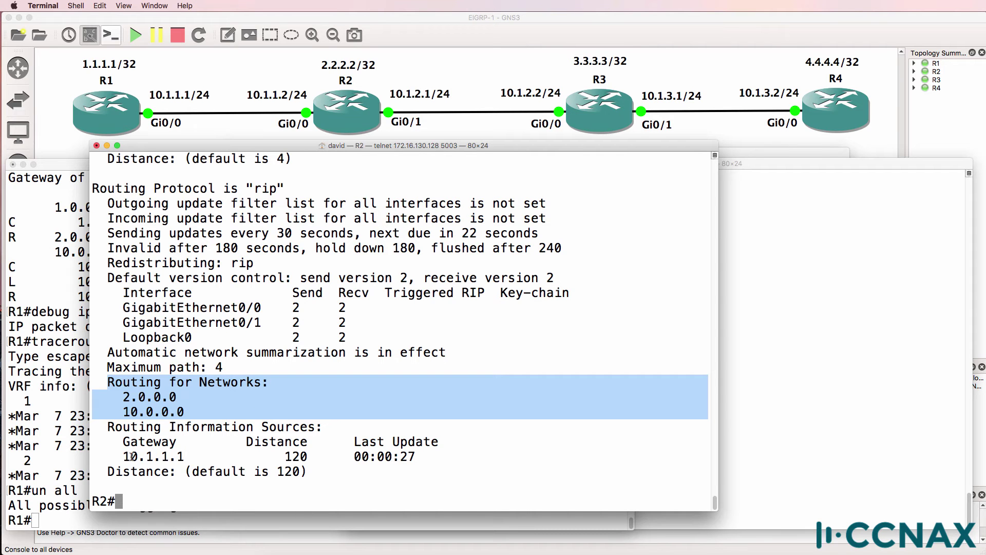
{"action": "left_click_drag", "start_coordinate": [122, 456], "coordinate": [204, 452]}
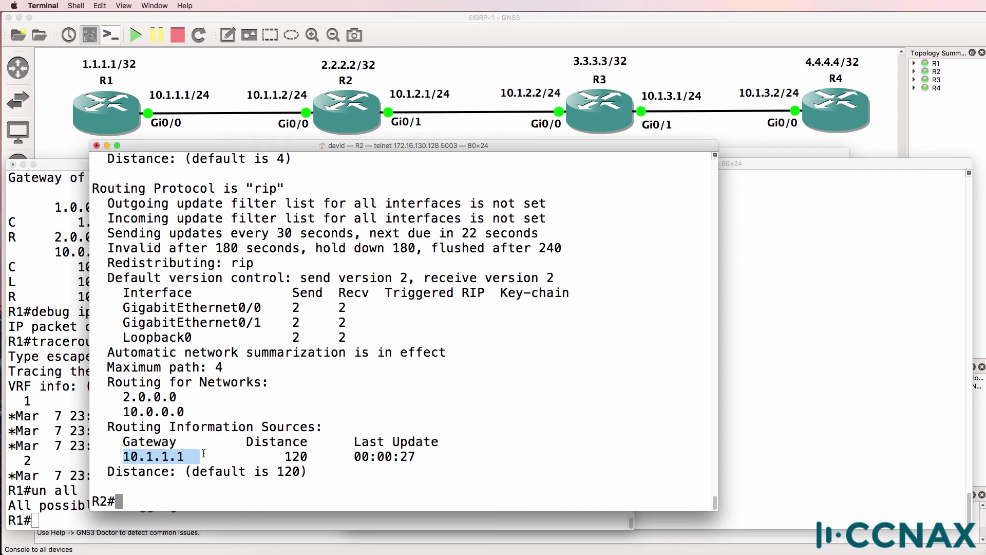
{"action": "left_click_drag", "start_coordinate": [106, 426], "coordinate": [496, 470]}
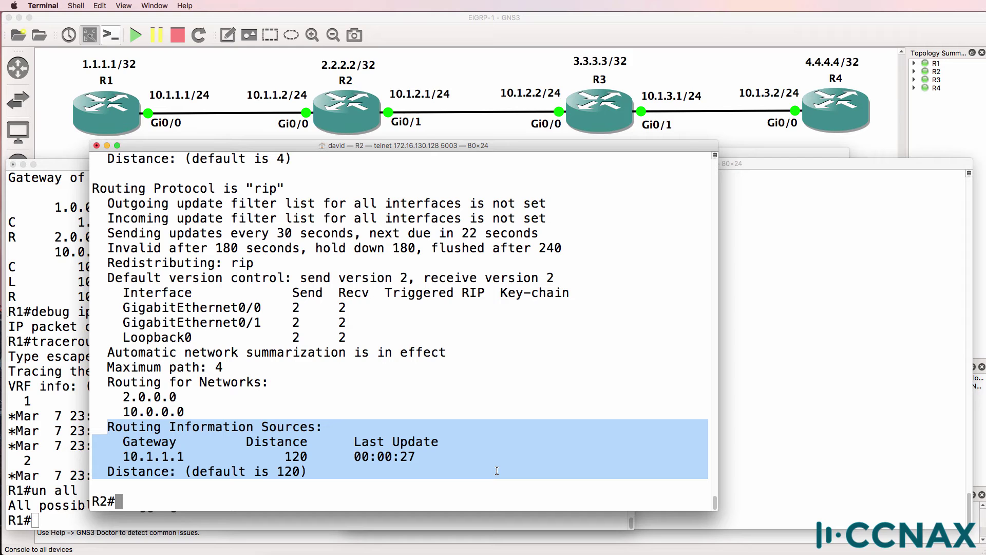
- Turn on RIP debugging on R2 and highlight updates sent to 224.0.0.9 out GigabitEthernet0/1
{"action": "type", "text": "deb"}
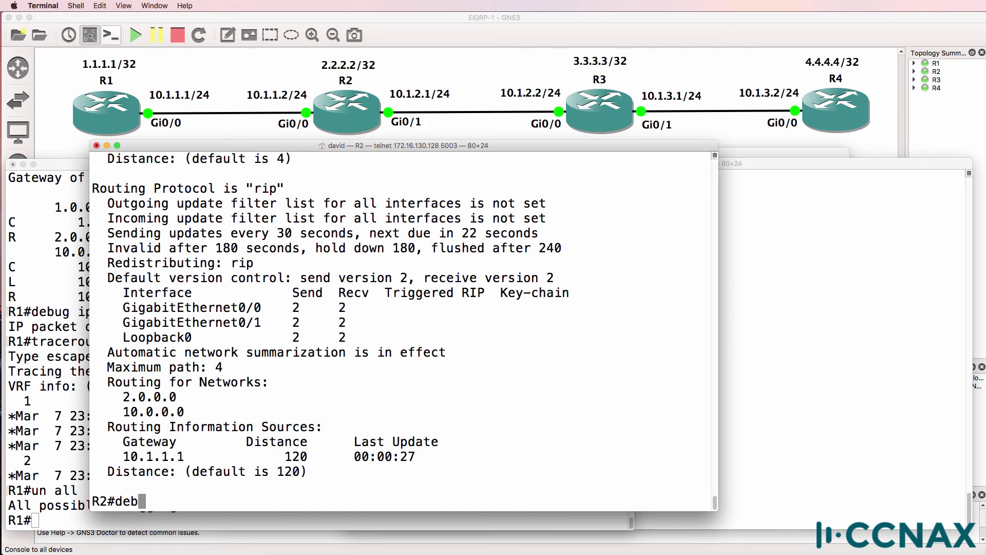
{"action": "type", "text": "ug ip rip"}
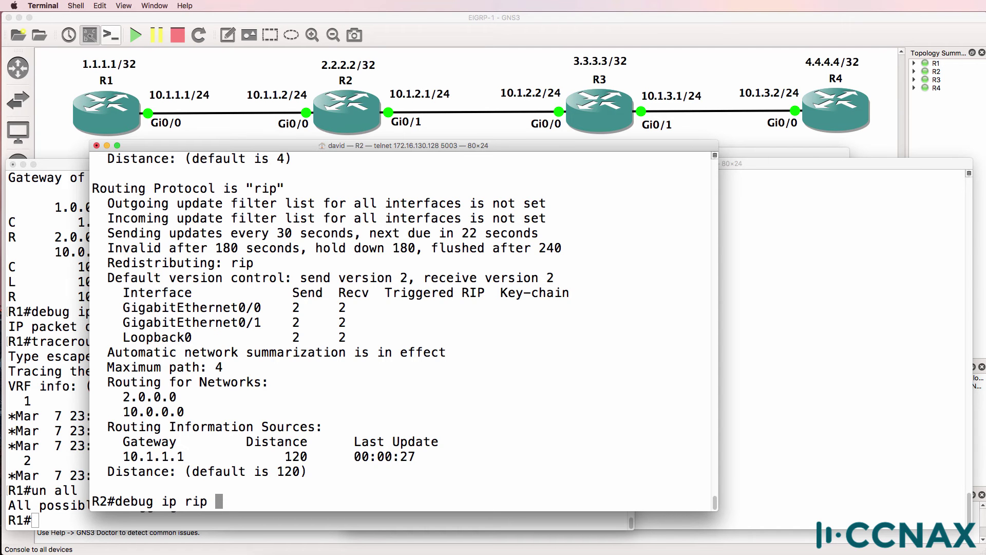
{"action": "type", "text": " ?"}
{"action": "key", "text": "Return"}
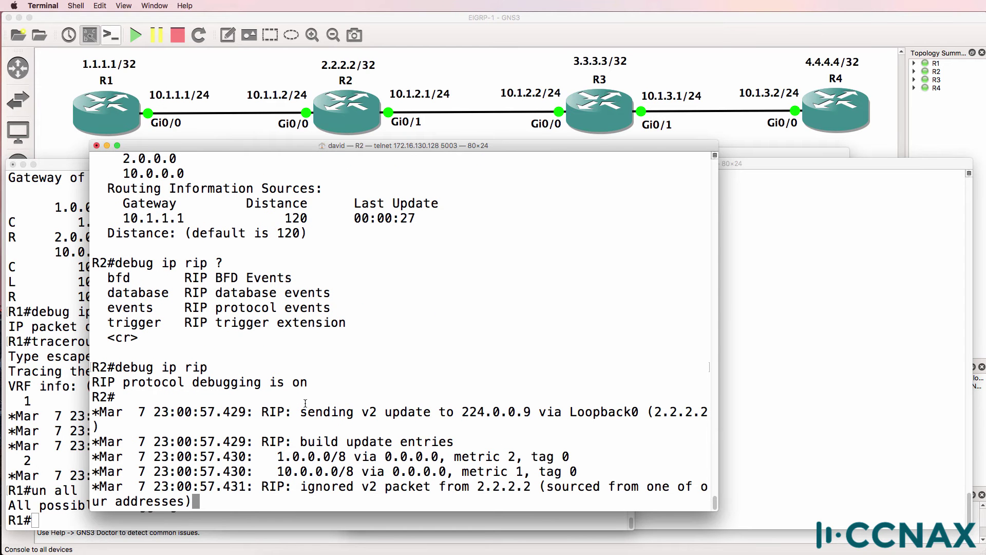
{"action": "left_click_drag", "start_coordinate": [301, 412], "coordinate": [647, 411]}
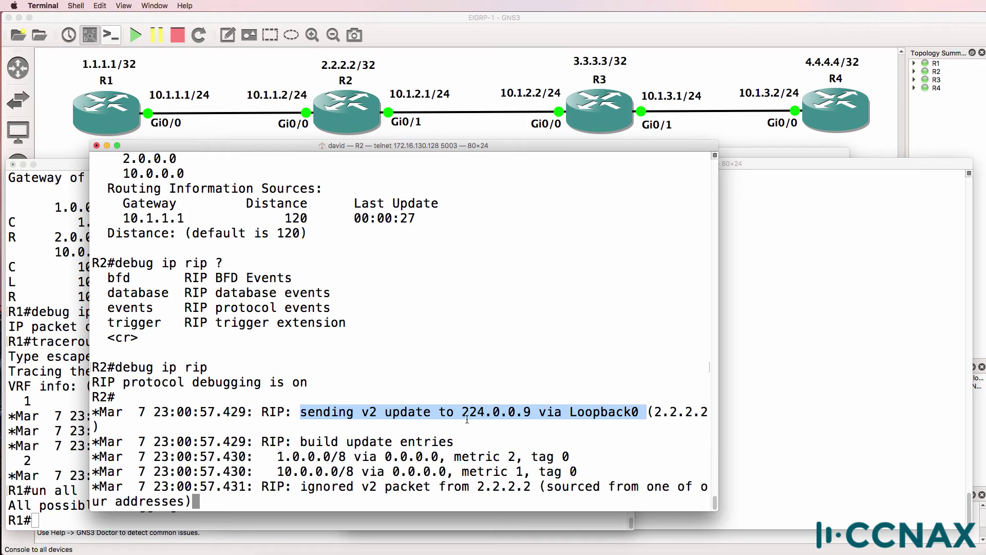
{"action": "left_click_drag", "start_coordinate": [462, 412], "coordinate": [530, 410]}
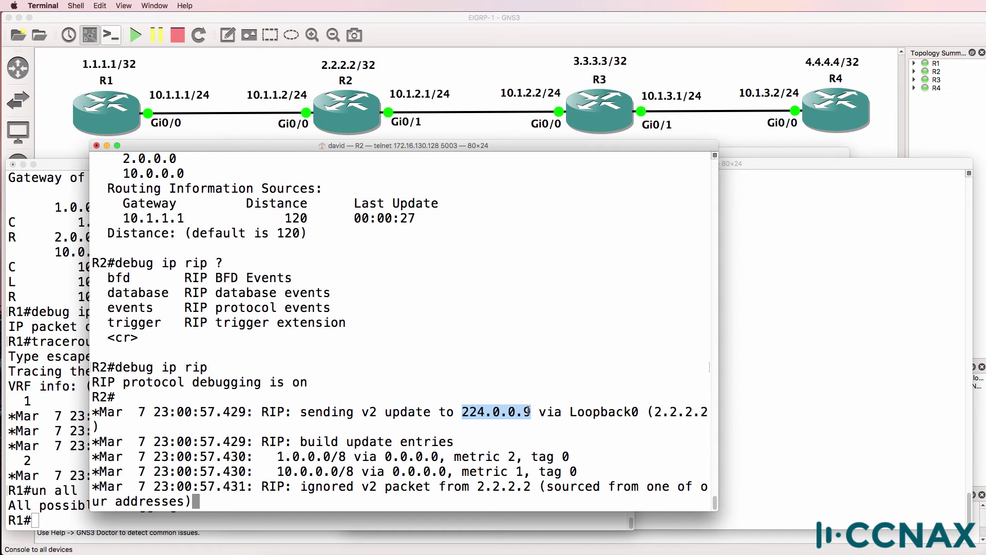
{"action": "left_click_drag", "start_coordinate": [92, 353], "coordinate": [606, 363]}
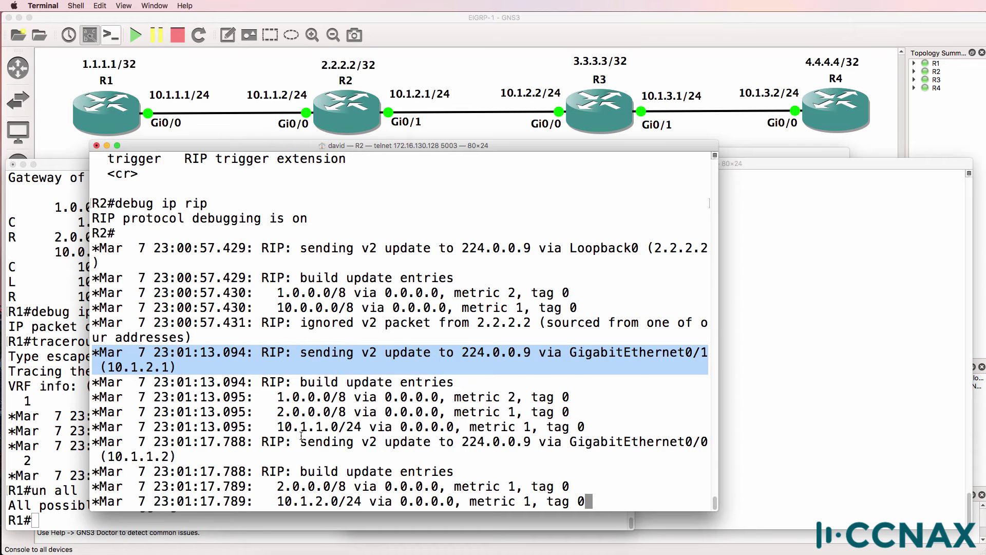
- Highlight the update accepted from 10.1.1.1 and the one ignored from bad source 10.1.3.1
{"action": "left_click", "coordinate": [252, 333]}
{"action": "left_click_drag", "start_coordinate": [253, 333], "coordinate": [293, 352]}
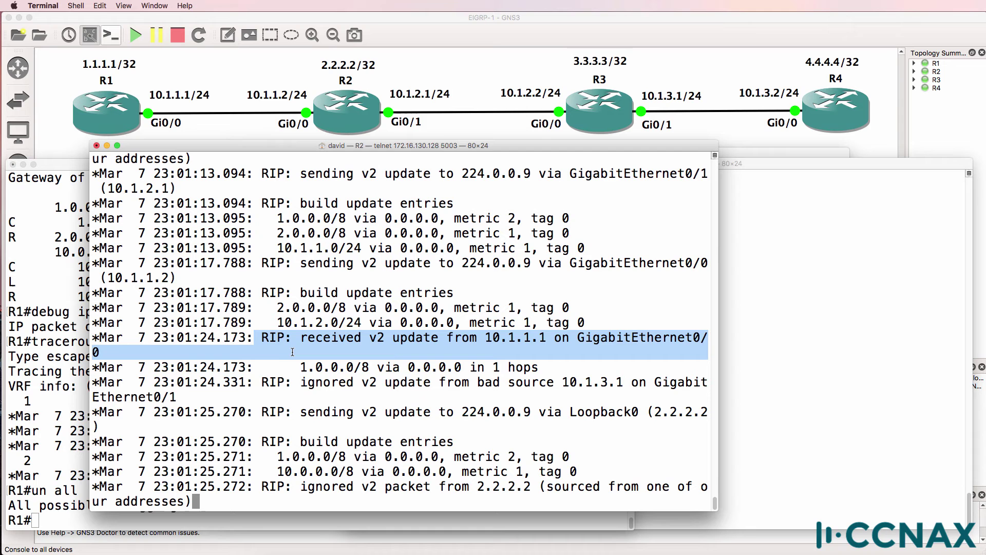
{"action": "left_click_drag", "start_coordinate": [262, 381], "coordinate": [426, 313]}
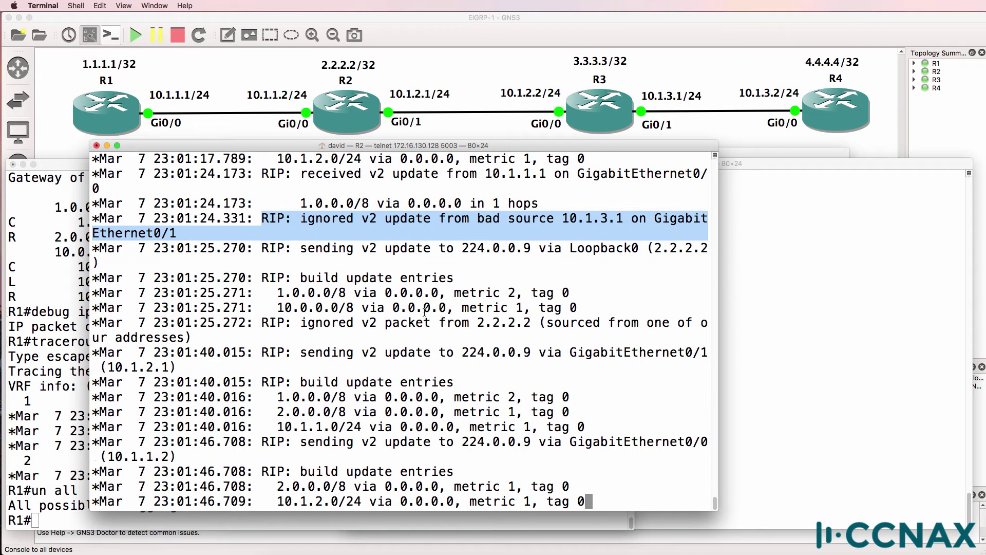
- Turn off R2's debugging with 'un all' and highlight the ignored 10.1.3.1 and own-address RIP lines
{"action": "key", "text": "Return"}
{"action": "type", "text": "u"}
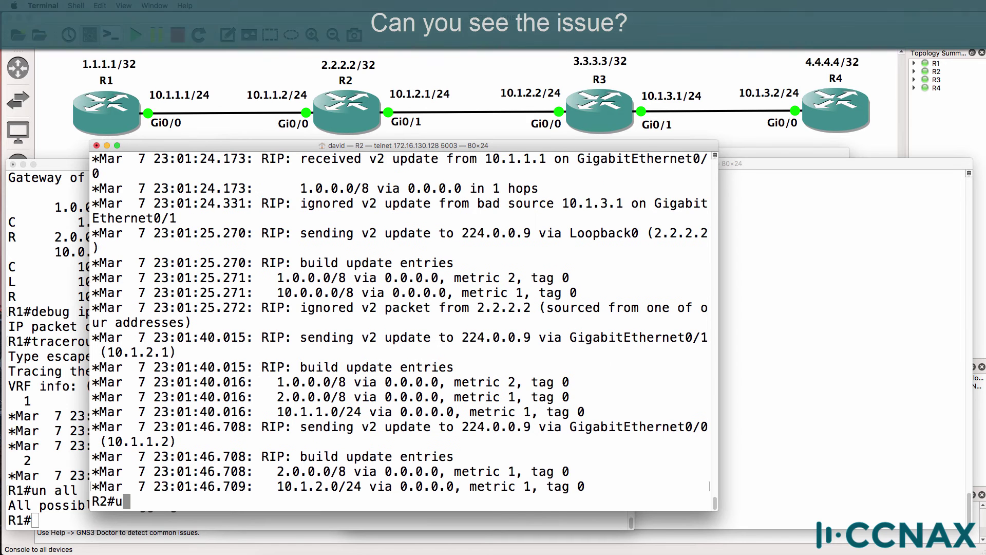
{"action": "type", "text": "n all"}
{"action": "key", "text": "Return"}
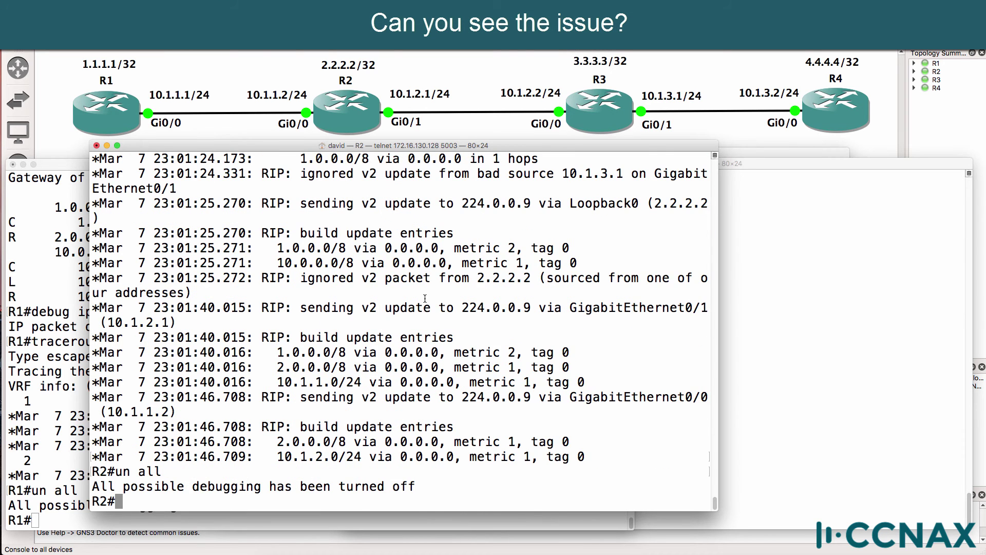
{"action": "scroll", "coordinate": [425, 298], "scroll_direction": "up", "scroll_amount": 7}
{"action": "scroll", "coordinate": [426, 297], "scroll_direction": "down", "scroll_amount": 3}
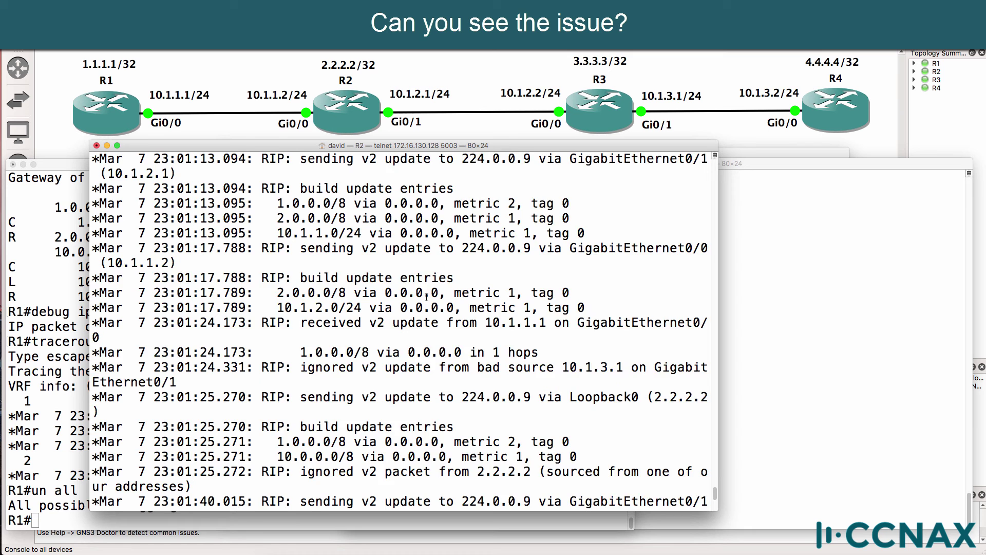
{"action": "scroll", "coordinate": [427, 296], "scroll_direction": "down", "scroll_amount": 2}
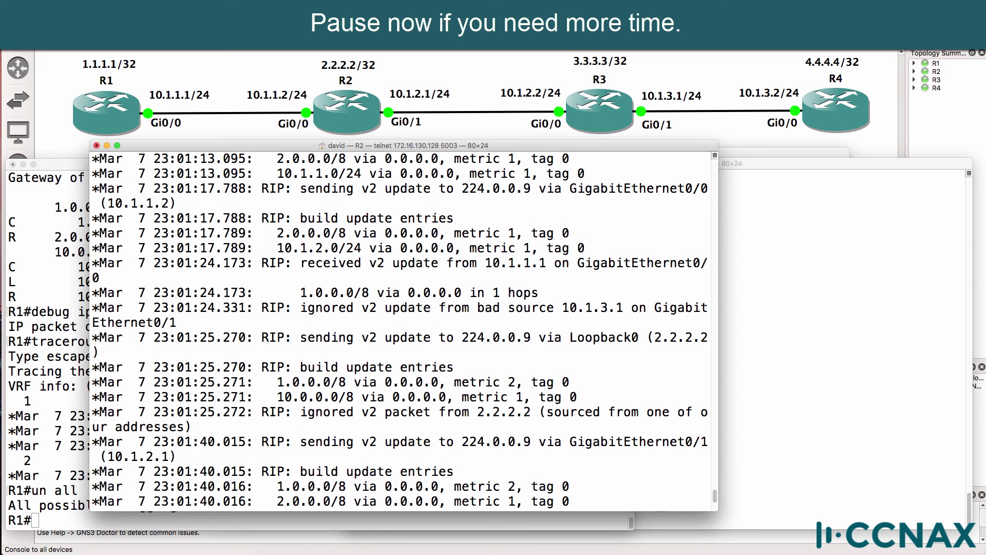
{"action": "left_click_drag", "start_coordinate": [262, 308], "coordinate": [307, 325]}
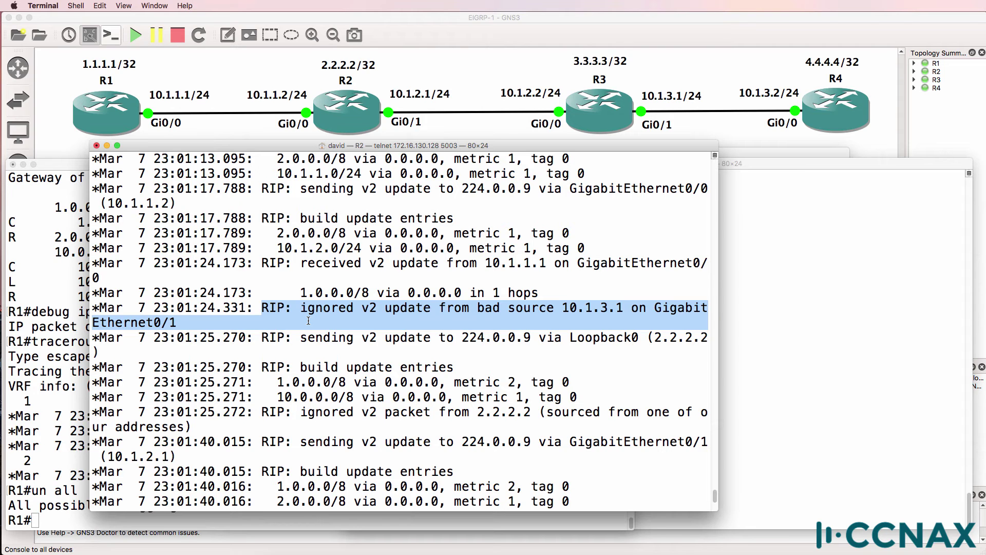
{"action": "left_click", "coordinate": [308, 321]}
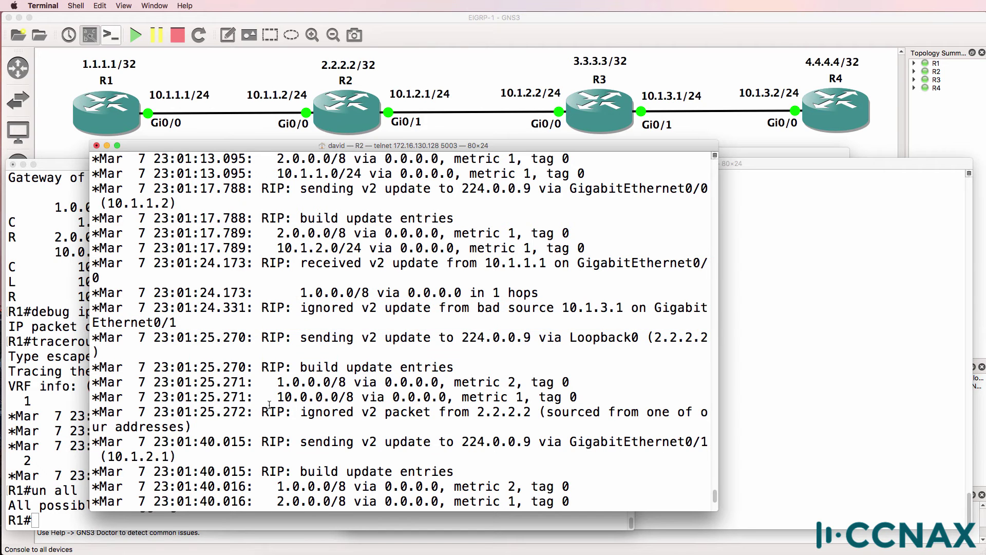
{"action": "left_click_drag", "start_coordinate": [262, 412], "coordinate": [269, 427]}
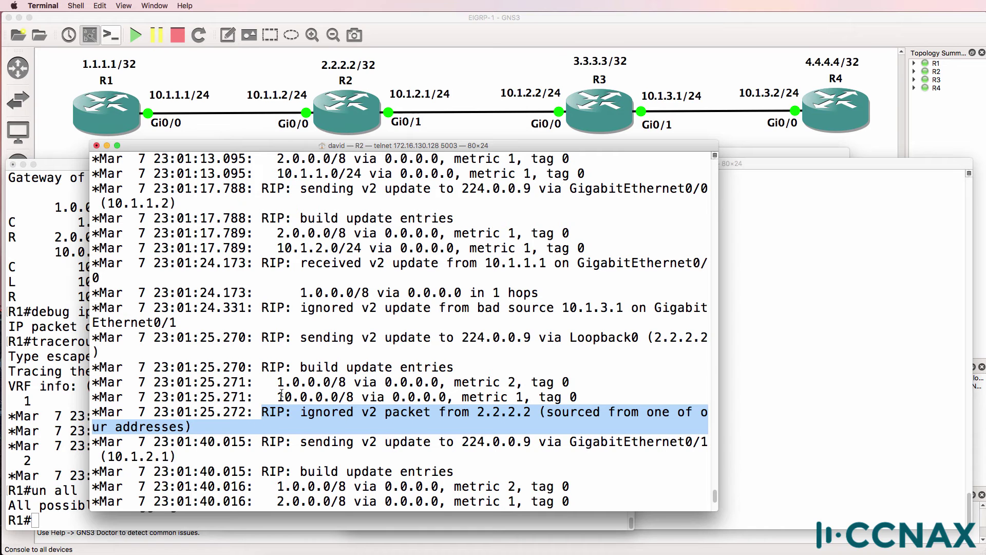
- Run 'un all' again and highlight the bad-source 10.1.3.1 update line on GigabitEthernet0/1
{"action": "type", "text": "un all"}
{"action": "key", "text": "Return"}
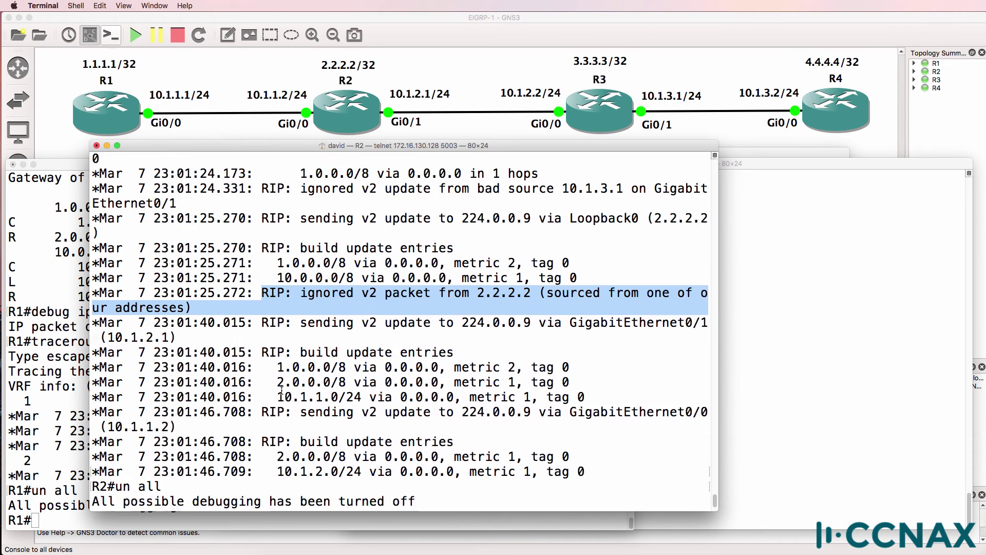
{"action": "scroll", "coordinate": [303, 375], "scroll_direction": "up", "scroll_amount": 5}
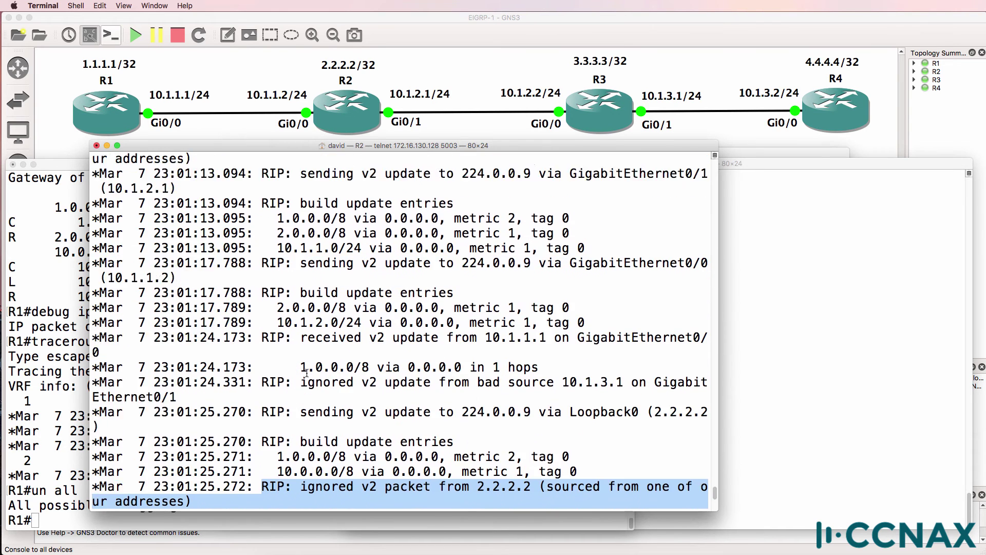
{"action": "left_click_drag", "start_coordinate": [261, 382], "coordinate": [417, 391]}
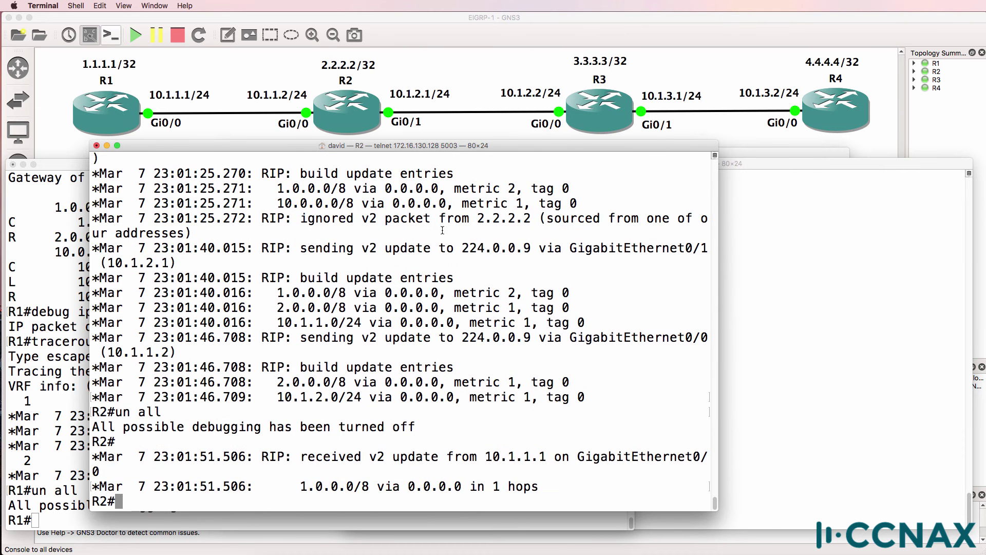
{"action": "scroll", "coordinate": [437, 319], "scroll_direction": "up", "scroll_amount": 5}
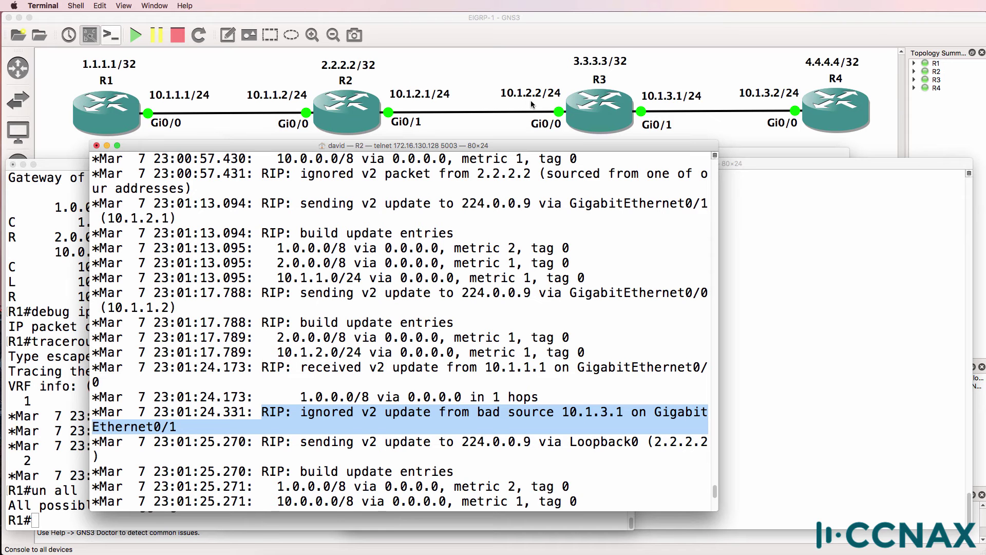
- Turn off all debugging on R2 and list its interfaces with 'show ip interface brief'
{"action": "left_click", "coordinate": [445, 434]}
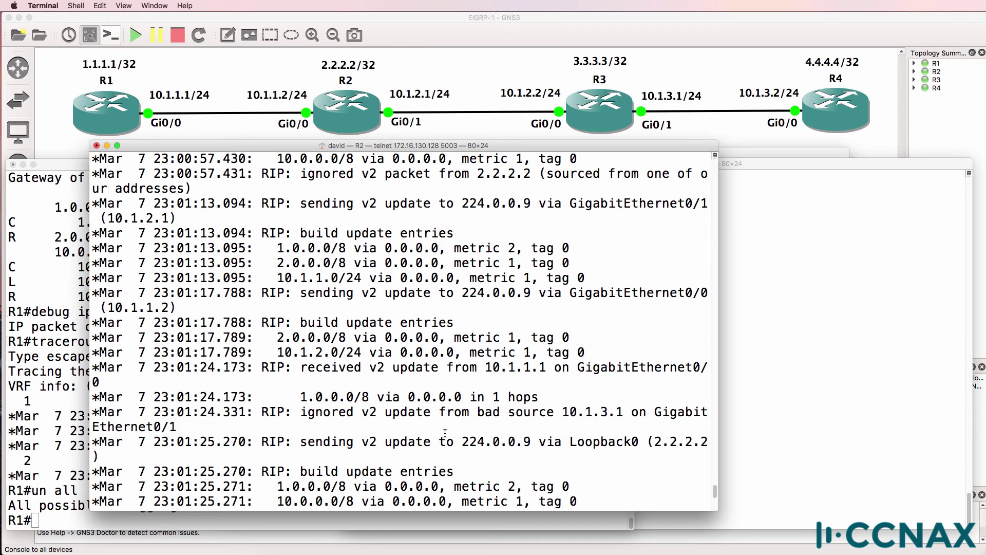
{"action": "type", "text": "un all"}
{"action": "key", "text": "Return"}
{"action": "key", "text": "Return"}
{"action": "key", "text": "Return"}
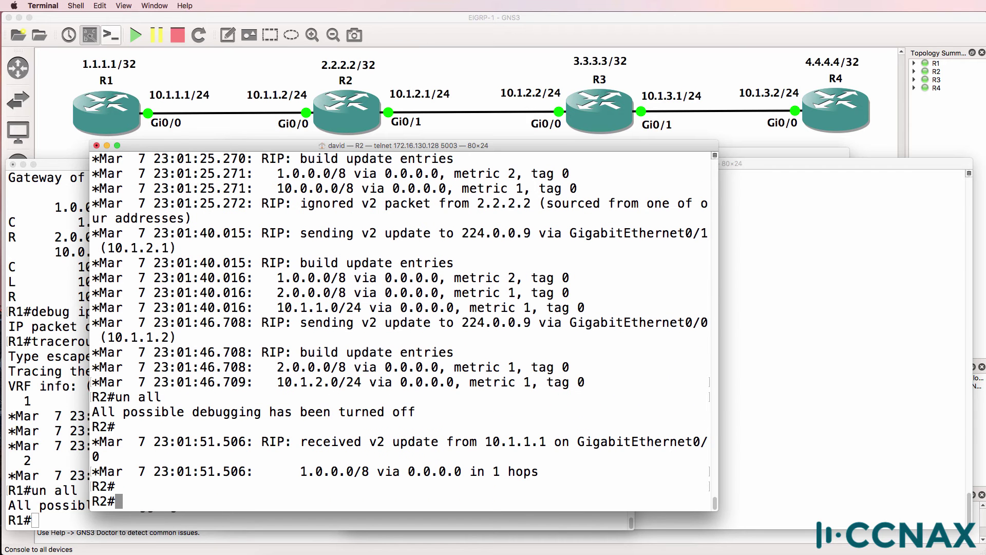
{"action": "type", "text": "sh ip i"}
{"action": "type", "text": "nt breif"}
{"action": "key", "text": "Return"}
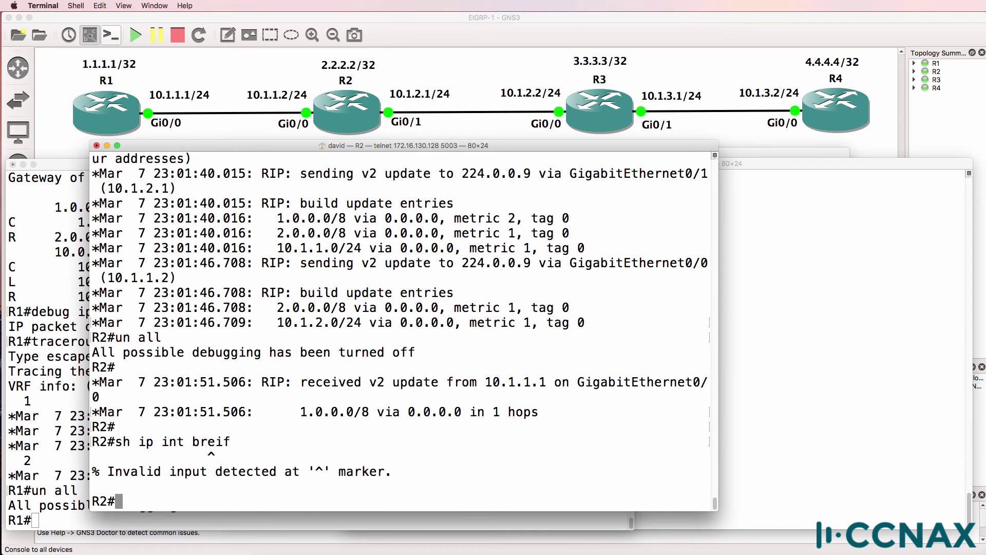
{"action": "key", "text": "Up"}
{"action": "key", "text": "BackSpace"}
{"action": "key", "text": "BackSpace"}
{"action": "key", "text": "BackSpace"}
{"action": "type", "text": "ief"}
{"action": "key", "text": "Return"}
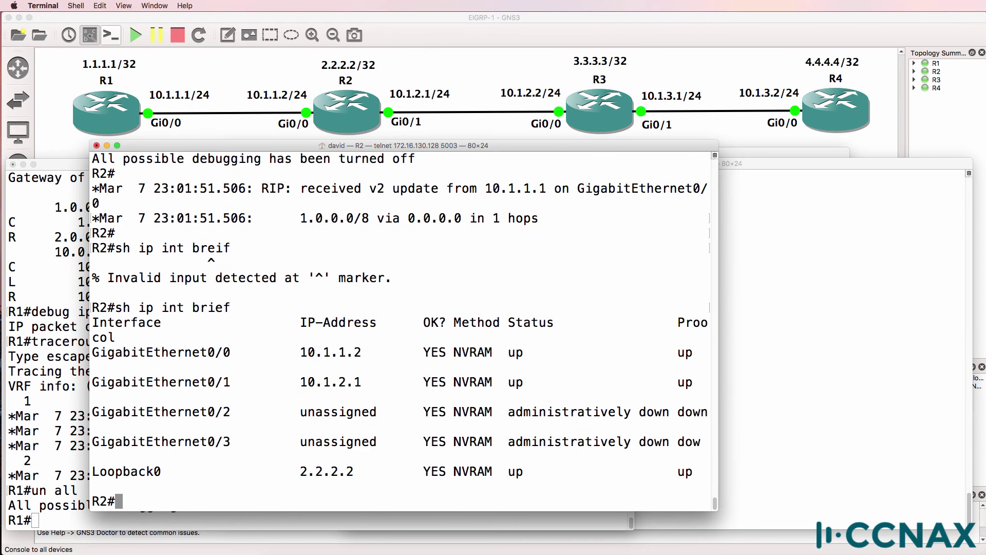
- Note Gi0/1 at 10.1.2.1 and show its running config, confirming 255.255.255.0 mask
{"action": "left_click_drag", "start_coordinate": [301, 383], "coordinate": [366, 381]}
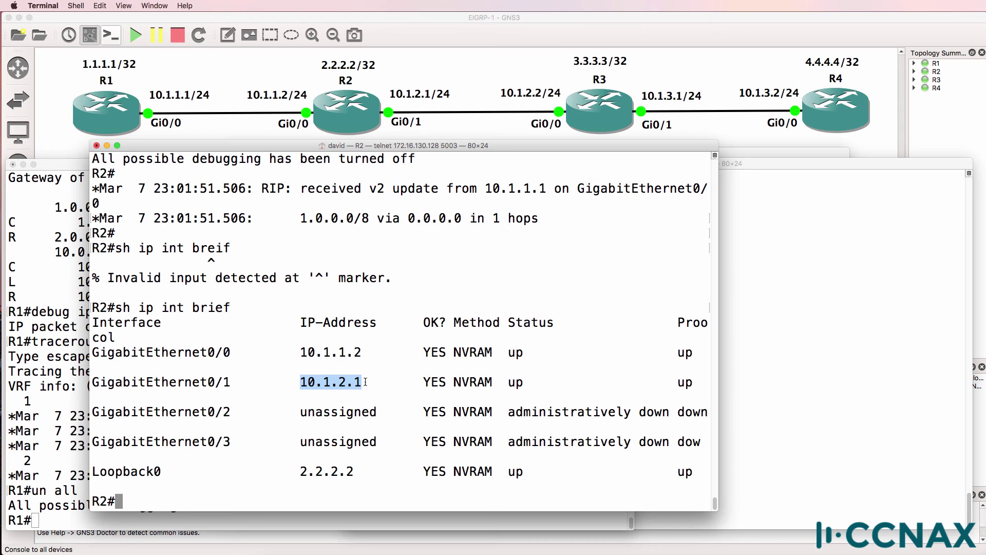
{"action": "type", "text": "sh ru"}
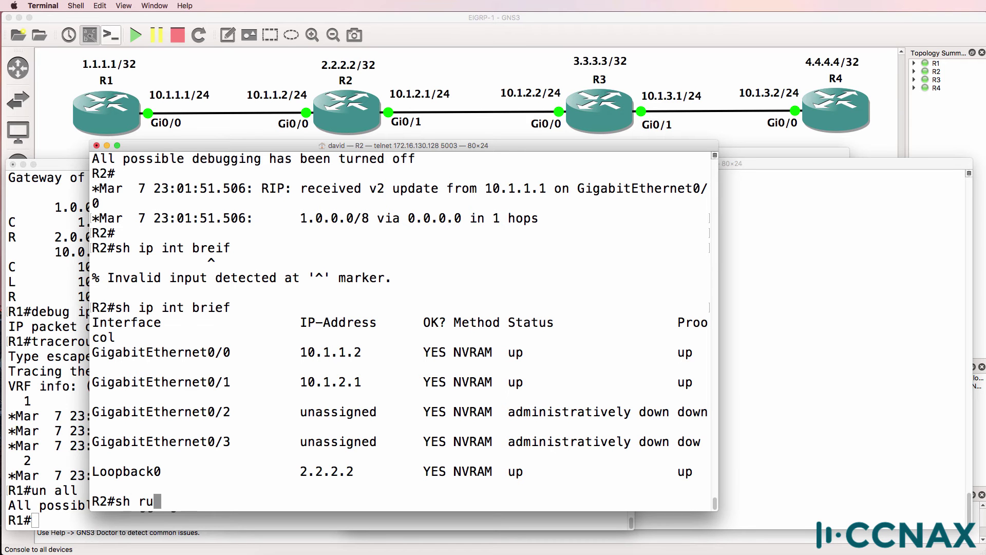
{"action": "type", "text": "n int g0/1"}
{"action": "key", "text": "Return"}
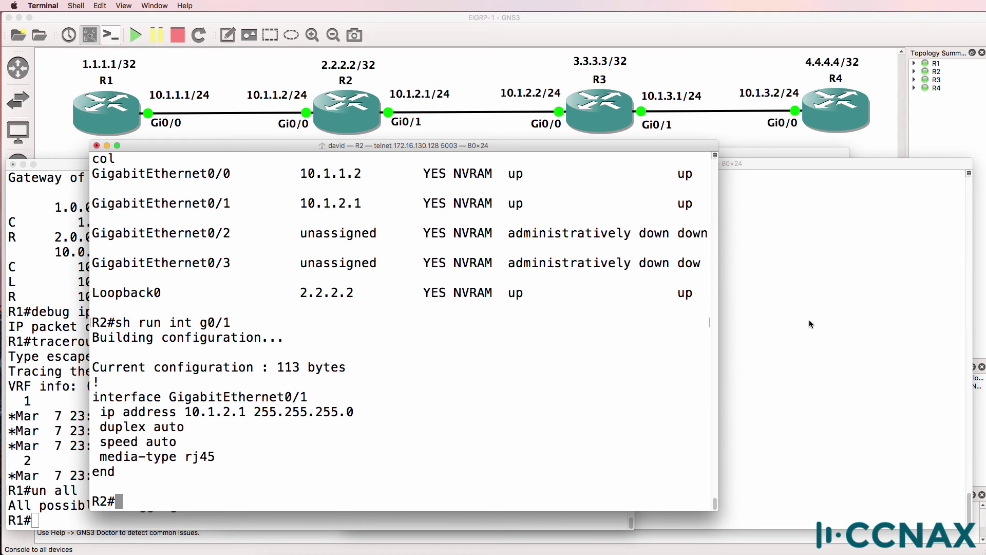
- On R3, enter privileged mode and list interfaces: Gi0/0 is 10.1.3.1, Gi0/1 is 10.1.2.2
{"action": "key", "text": "super+grave"}
{"action": "type", "text": "en"}
{"action": "key", "text": "Return"}
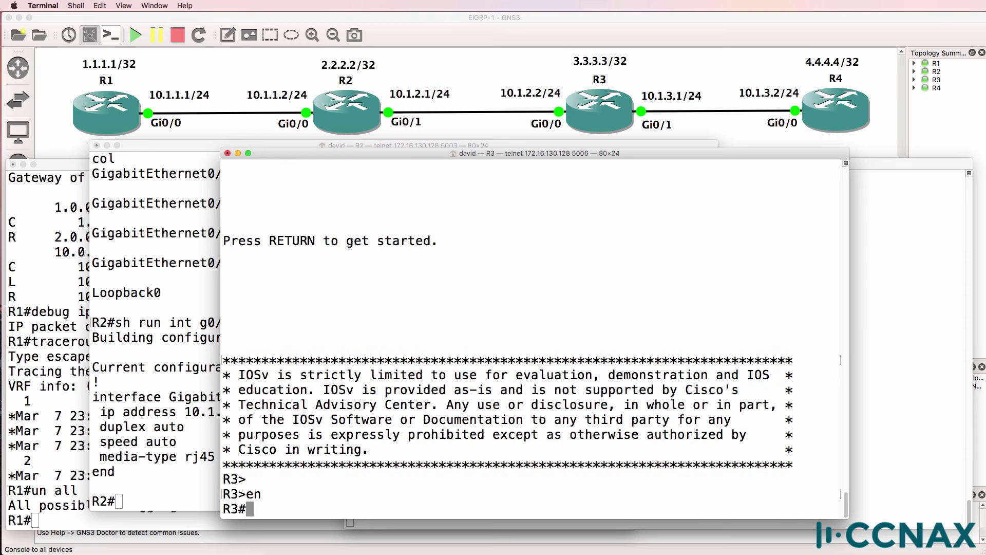
{"action": "type", "text": "sh ip int brief"}
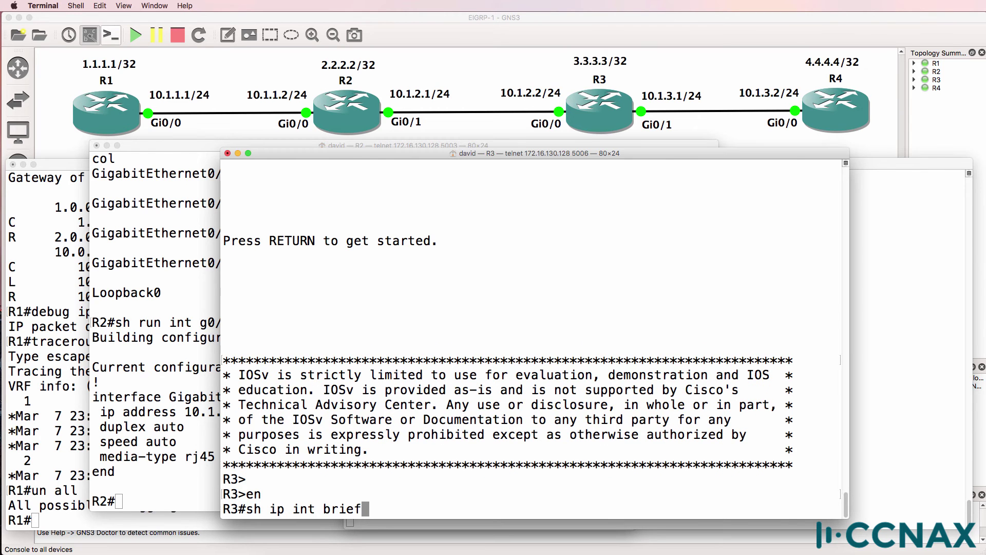
{"action": "key", "text": "Return"}
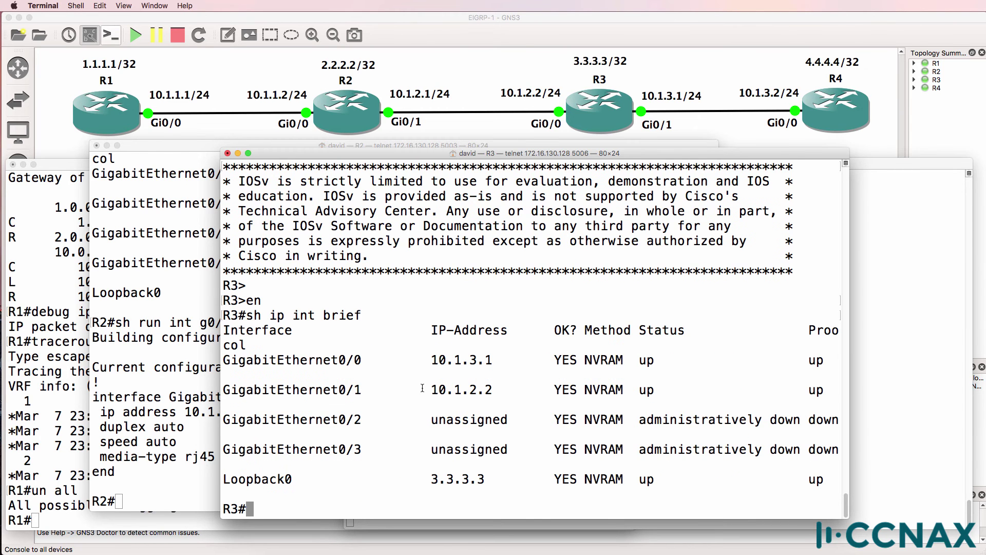
{"action": "left_click_drag", "start_coordinate": [424, 389], "coordinate": [506, 391]}
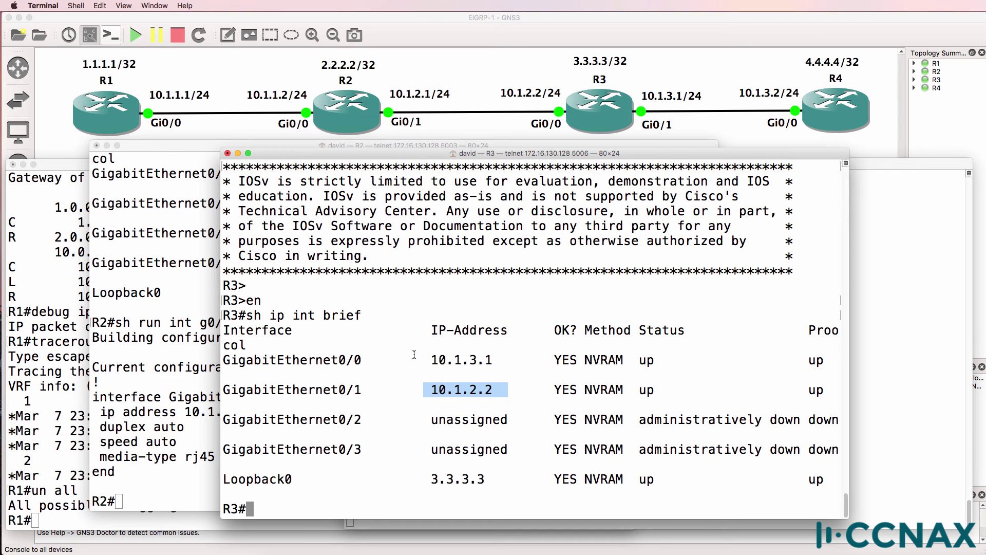
{"action": "left_click_drag", "start_coordinate": [415, 360], "coordinate": [508, 359]}
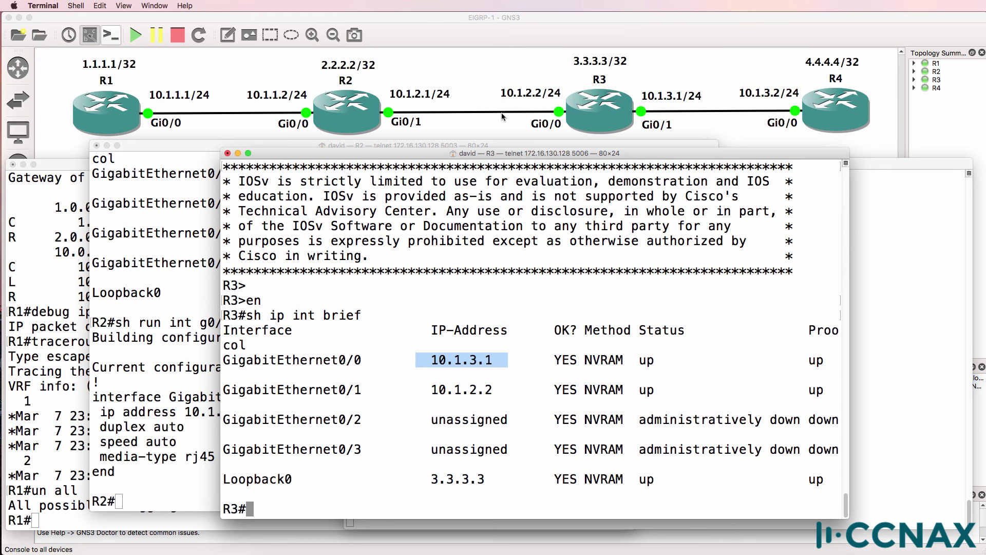
- In R3's configuration mode, remove the IP addresses from Gi0/0 and Gi0/1
{"action": "type", "text": "conf t"}
{"action": "key", "text": "Return"}
{"action": "type", "text": "int "}
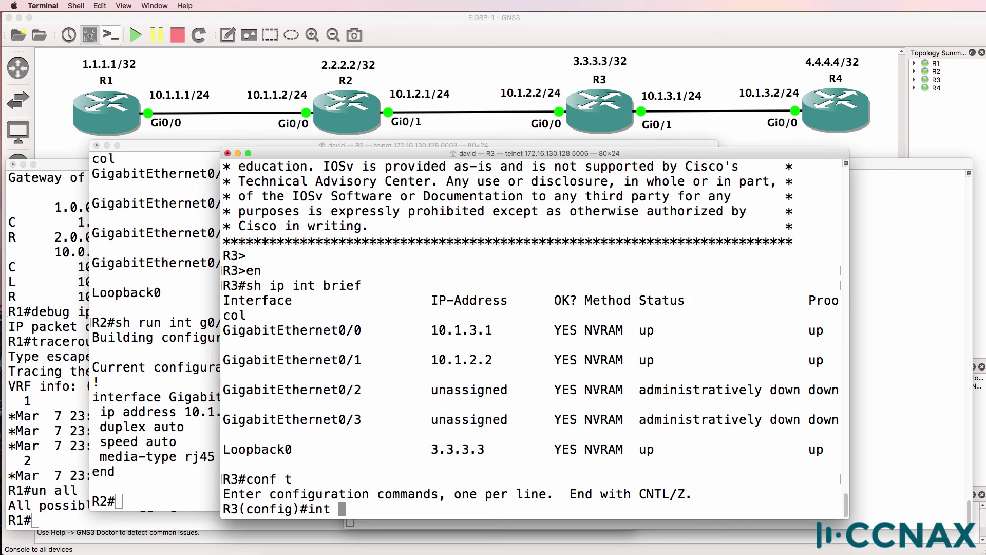
{"action": "type", "text": "g0/0"}
{"action": "key", "text": "Return"}
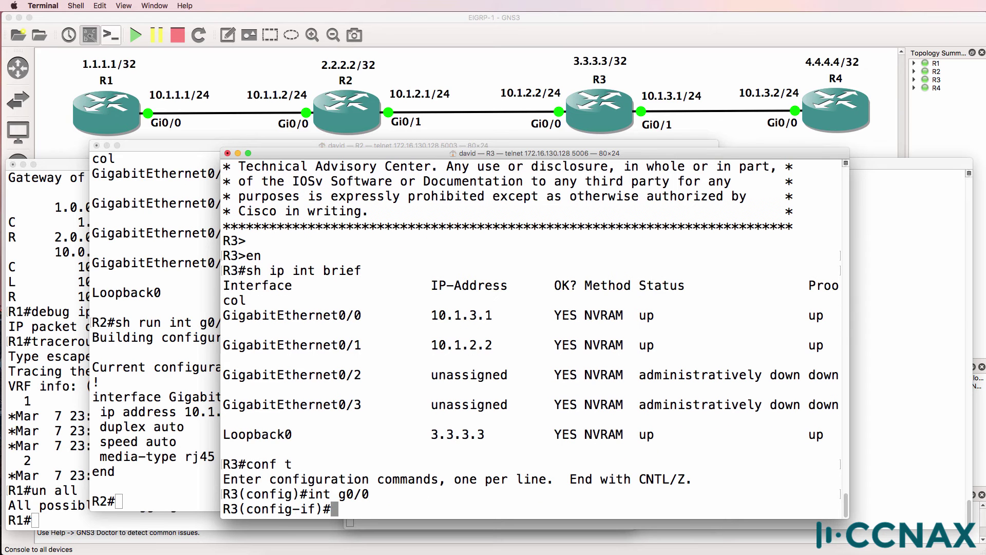
{"action": "type", "text": "no ip add"}
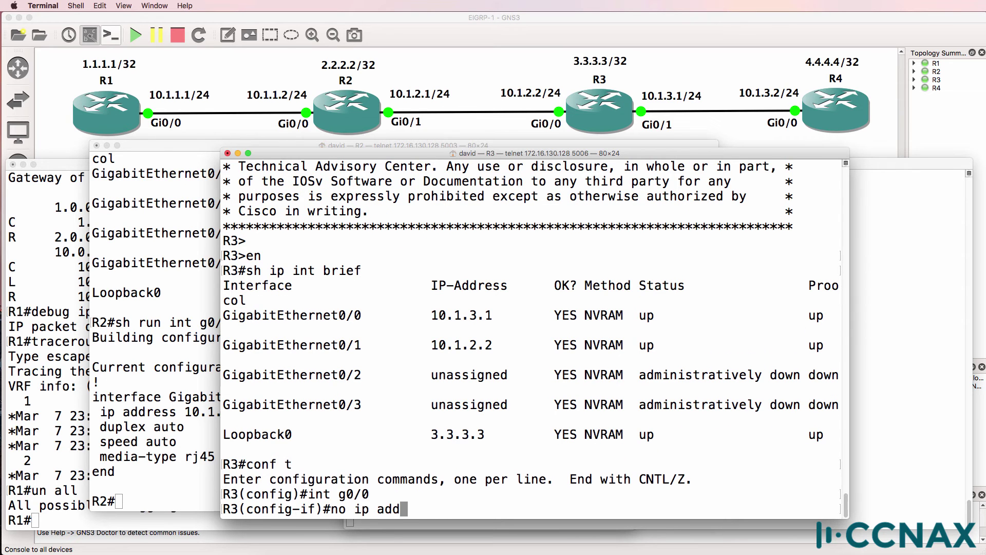
{"action": "key", "text": "Tab"}
{"action": "key", "text": "Return"}
{"action": "type", "text": "int g0/"}
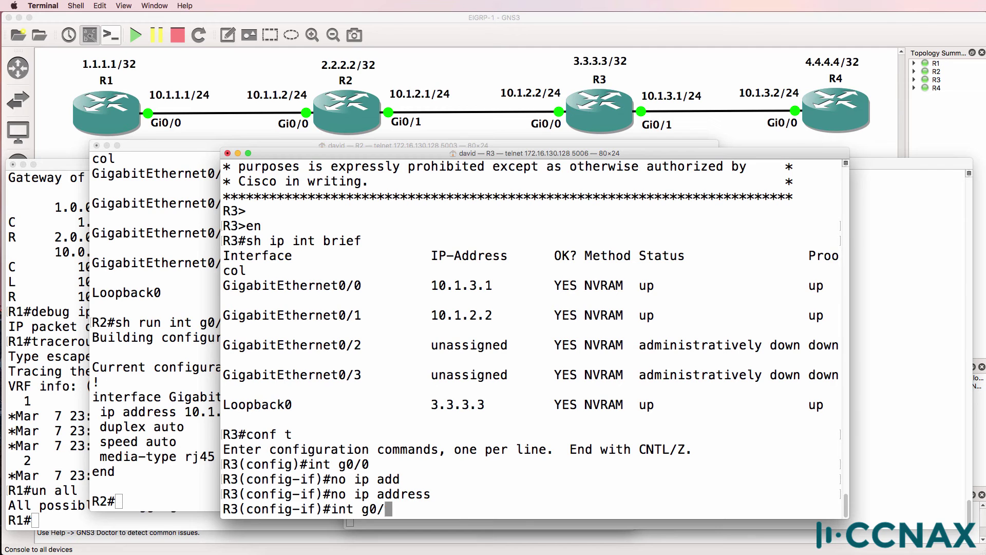
{"action": "type", "text": "1"}
{"action": "key", "text": "Return"}
{"action": "type", "text": "no ip address"}
{"action": "key", "text": "Return"}
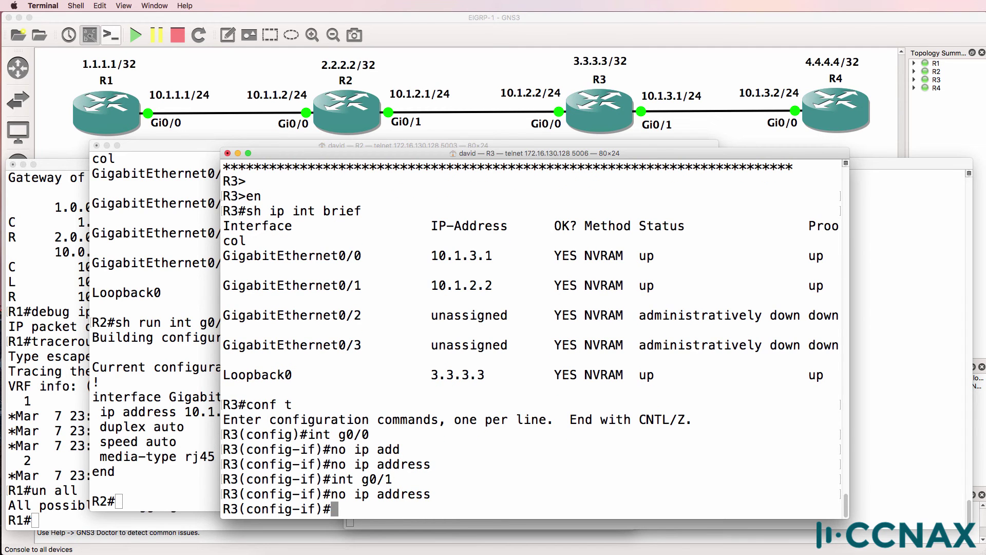
- Assign Gi0/0 10.1.2.2 255.255.255.0 and Gi0/1 10.1.3.1 255.255.255.0 on R3
{"action": "type", "text": "int g0/0"}
{"action": "key", "text": "Return"}
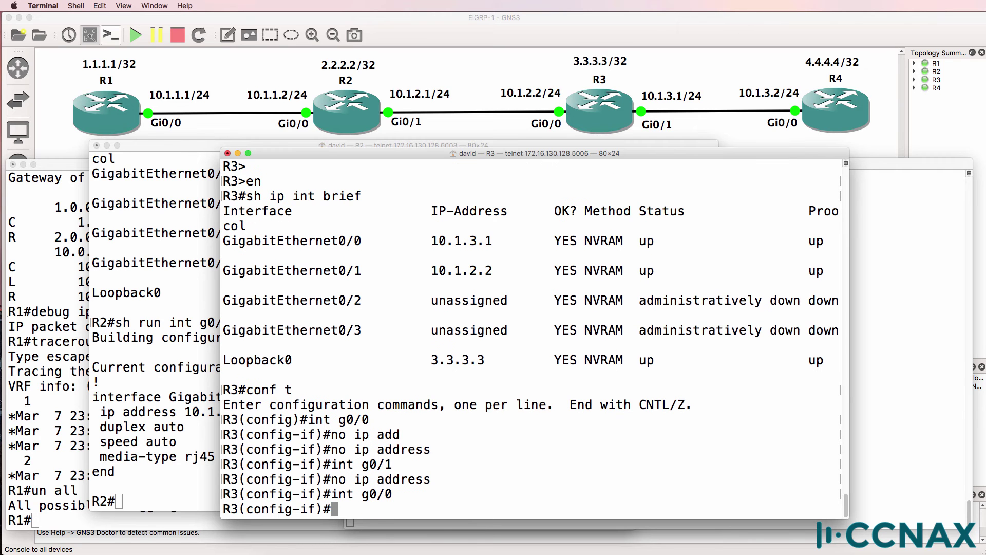
{"action": "type", "text": "ip add"}
{"action": "key", "text": "Tab"}
{"action": "type", "text": "10.1."}
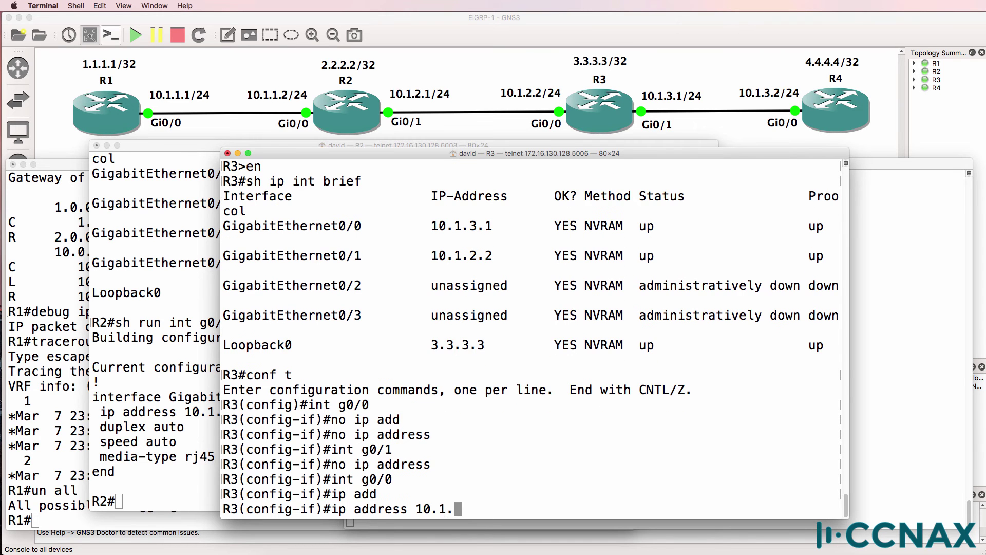
{"action": "type", "text": "2.2 255.255.255.0"}
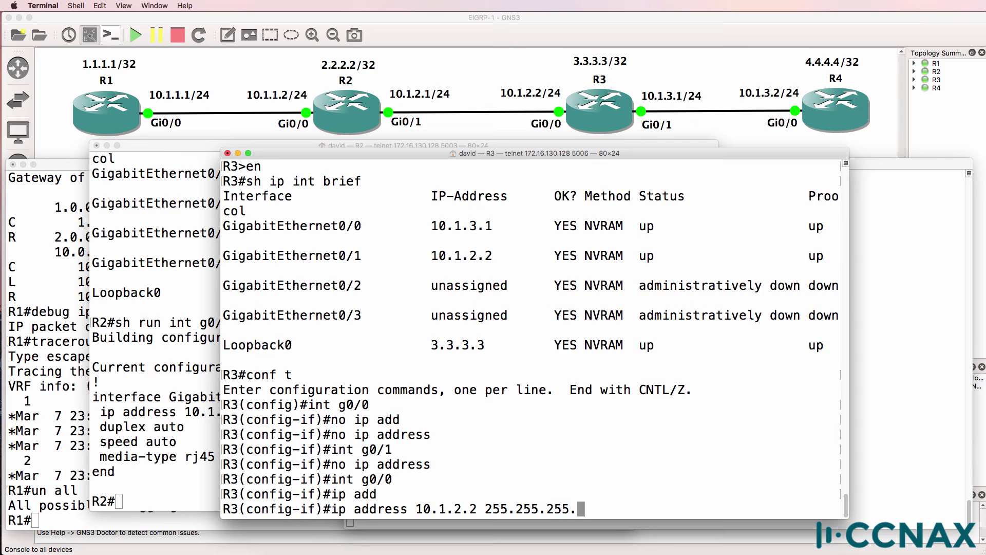
{"action": "key", "text": "Return"}
{"action": "type", "text": "int g0/1"}
{"action": "key", "text": "Return"}
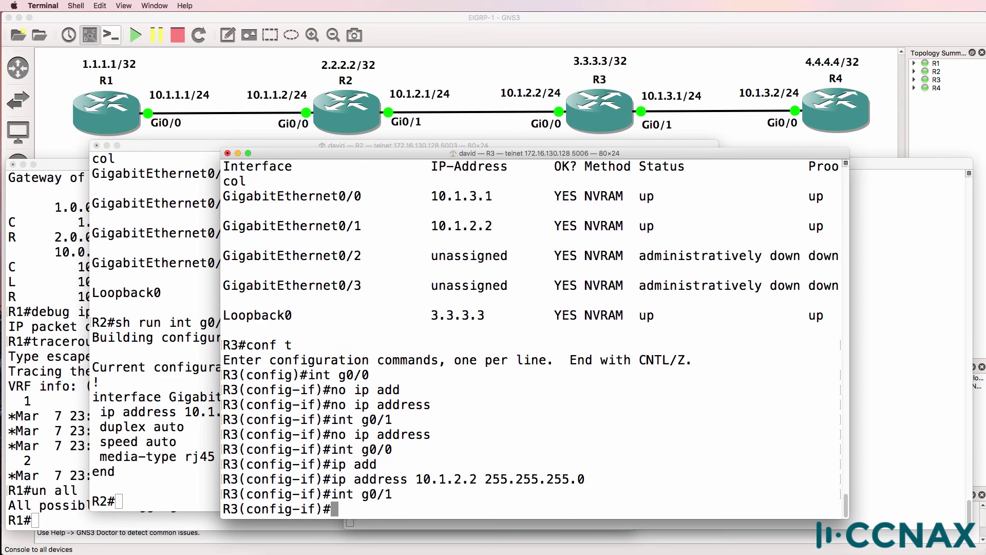
{"action": "type", "text": "ip add"}
{"action": "key", "text": "Tab"}
{"action": "type", "text": "10.1"}
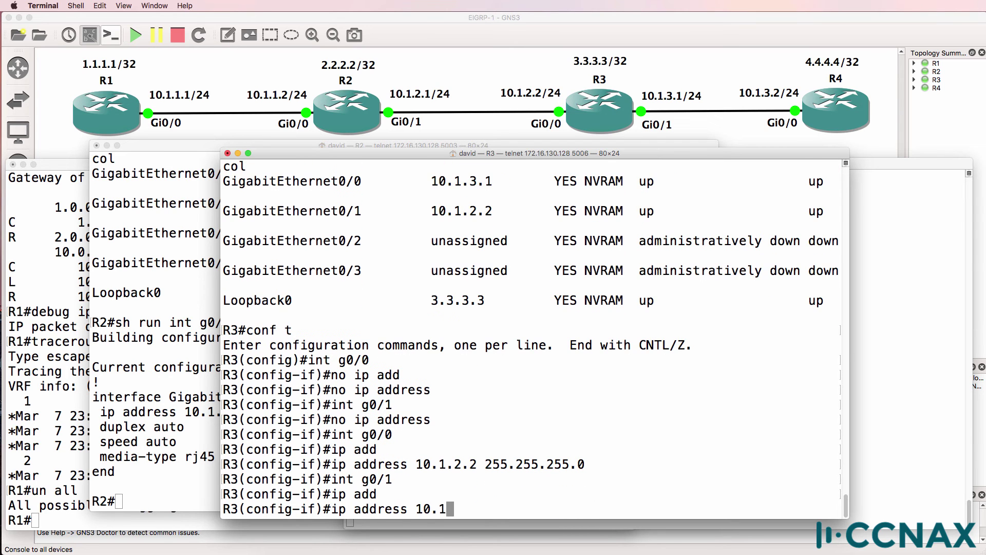
{"action": "type", "text": ".3.1 255.255.255.0"}
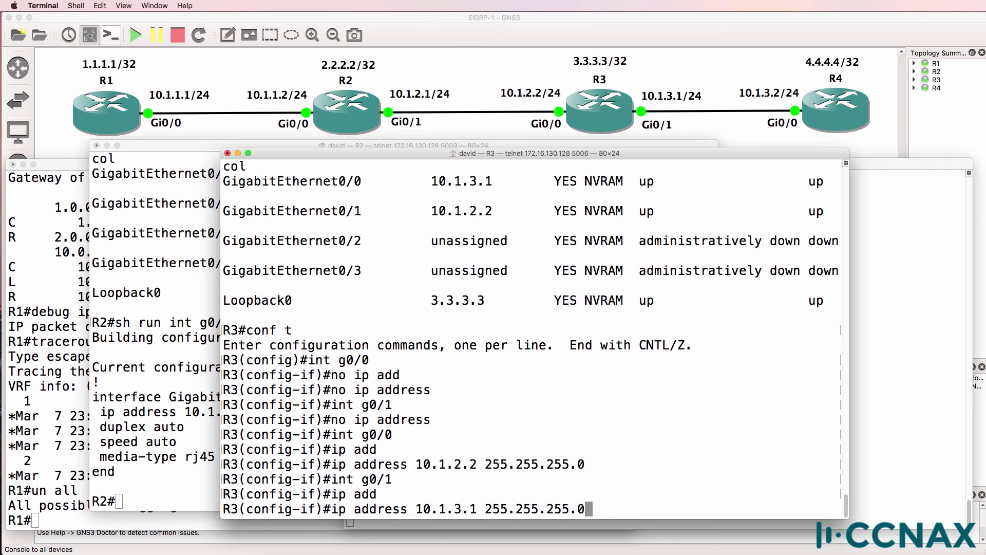
{"action": "key", "text": "Return"}
- Leave configuration mode and ping R2 at 10.1.2.1 successfully from R3
{"action": "type", "text": "end"}
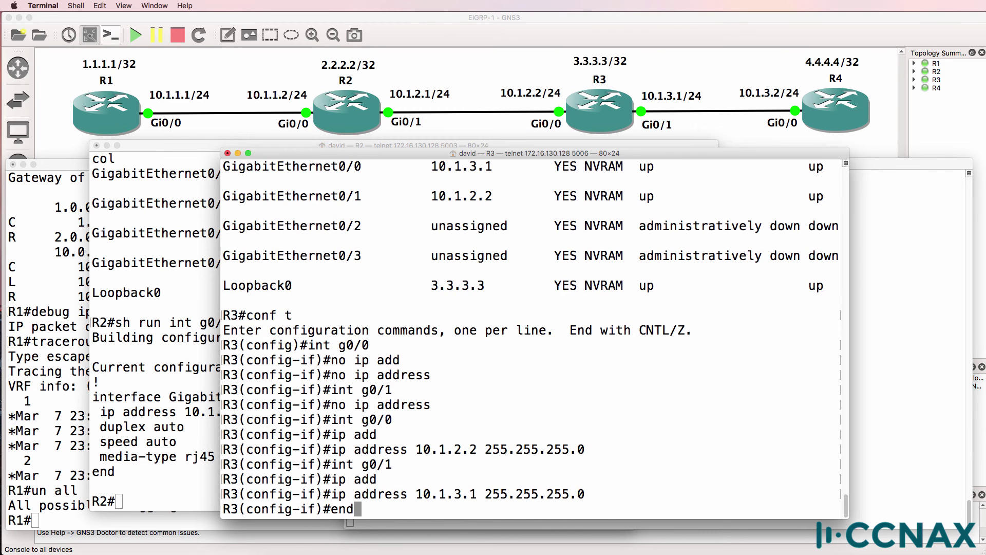
{"action": "key", "text": "Return"}
{"action": "type", "text": "ping "}
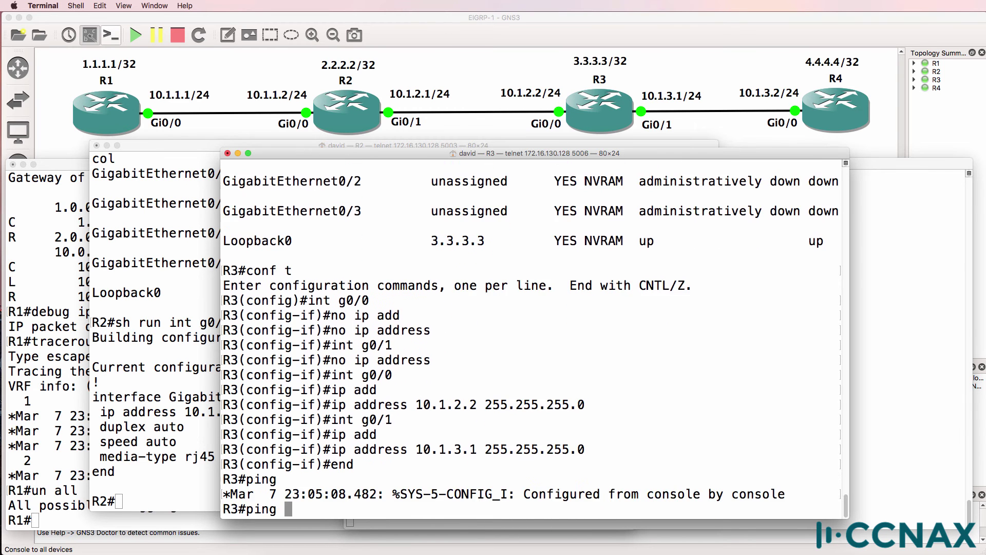
{"action": "type", "text": "10.1.2.1"}
{"action": "key", "text": "Return"}
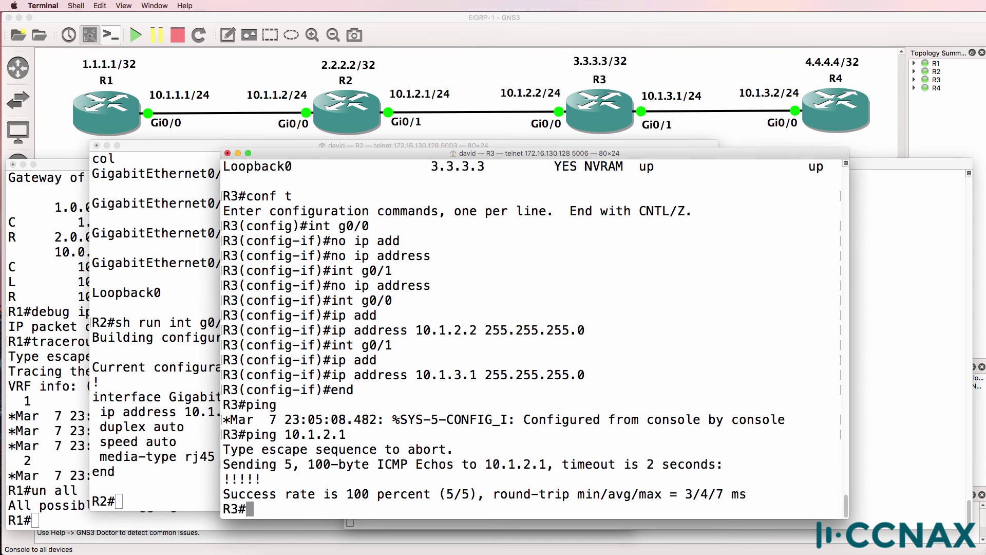
- Show R2's routing table, noting 10.1.3.0/24 learned via 10.1.2.2, then run 'debug ip rip'
{"action": "left_click", "coordinate": [130, 377]}
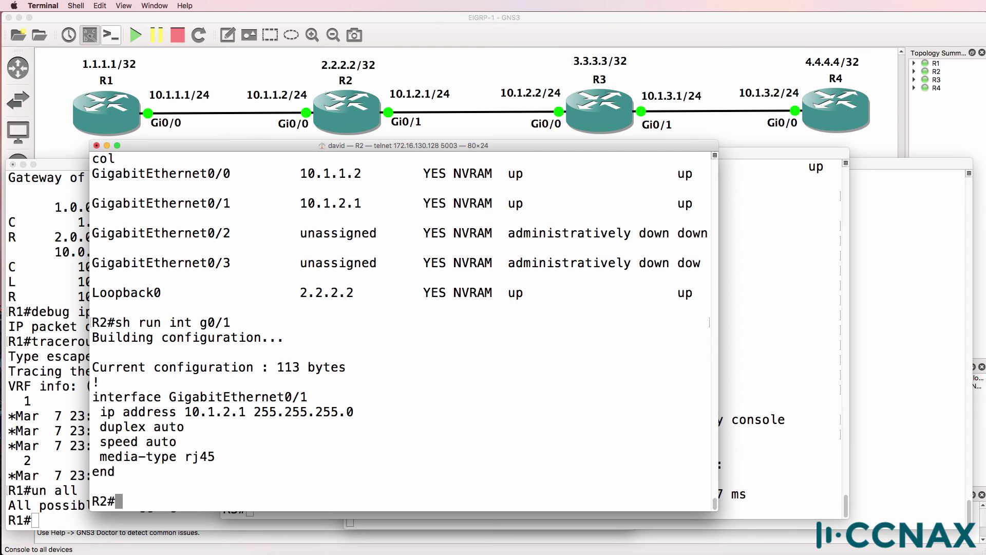
{"action": "type", "text": "sh ip route"}
{"action": "key", "text": "Return"}
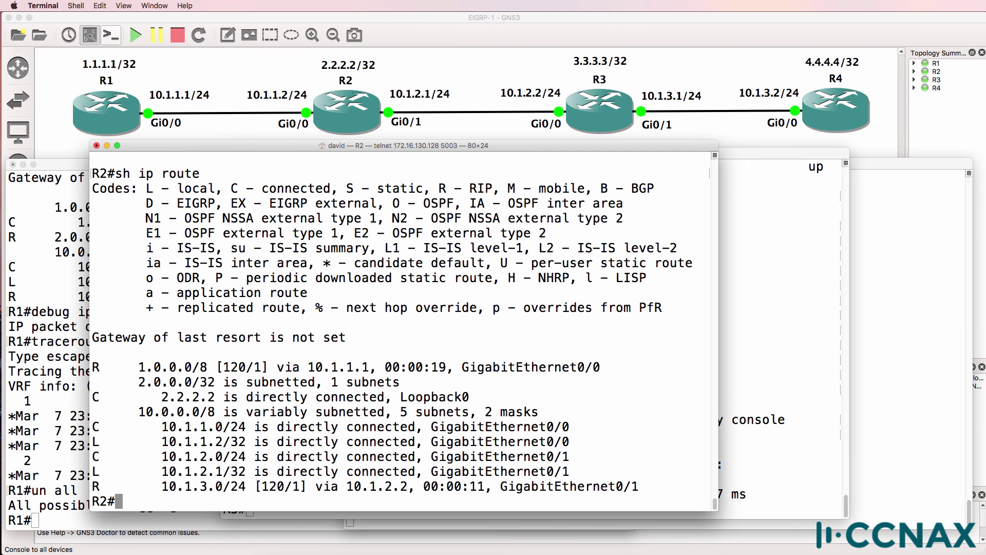
{"action": "left_click_drag", "start_coordinate": [94, 485], "coordinate": [650, 483]}
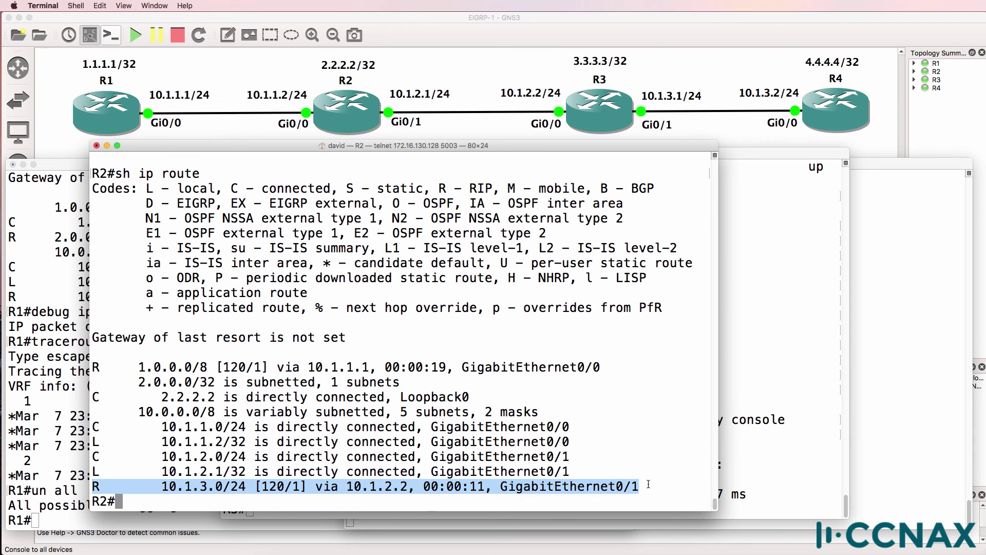
{"action": "type", "text": "debu"}
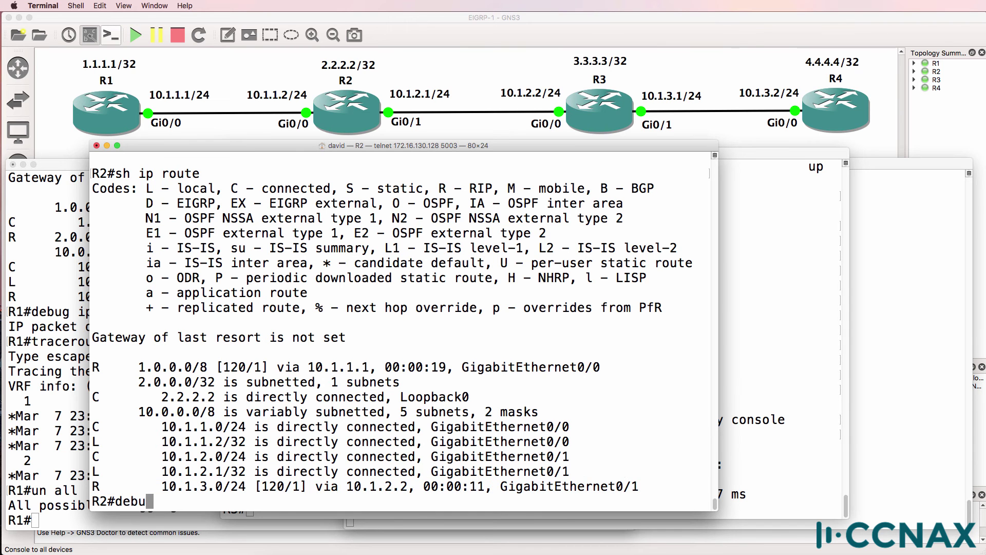
{"action": "type", "text": "g ip rip"}
{"action": "key", "text": "Return"}
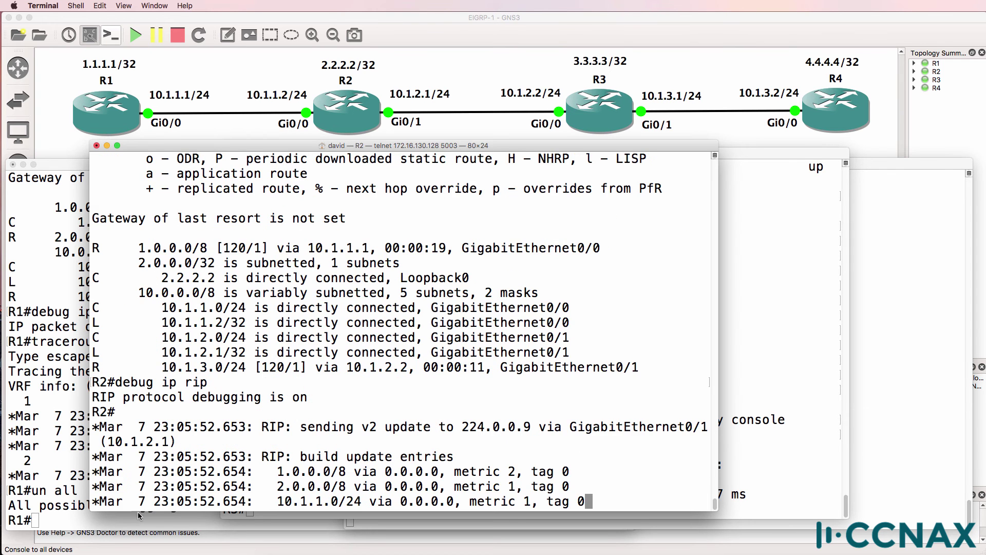
- Show R1's routing table, now listing 3.0.0.0 and 4.0.0.0 learned via RIP
{"action": "left_click", "coordinate": [23, 364]}
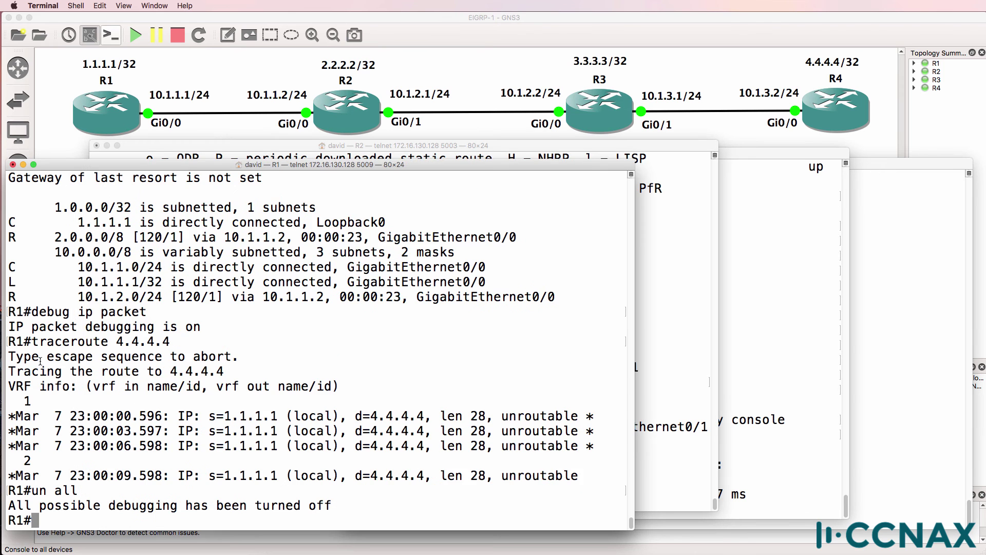
{"action": "type", "text": "sh ip route"}
{"action": "key", "text": "Return"}
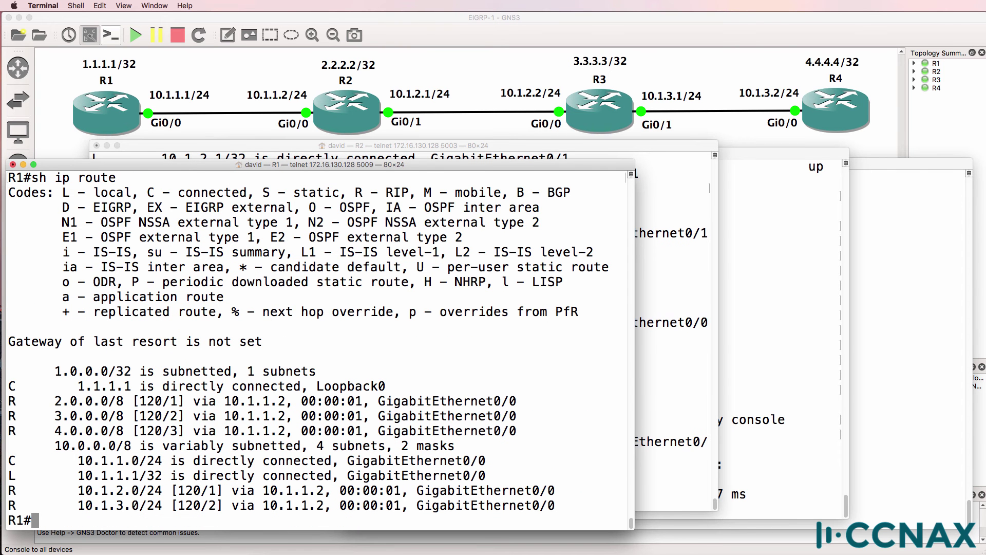
- Ping 10.1.3.1, 10.1.3.2 and 4.4.4.4 from R1, each succeeding 5/5
{"action": "type", "text": "ping "}
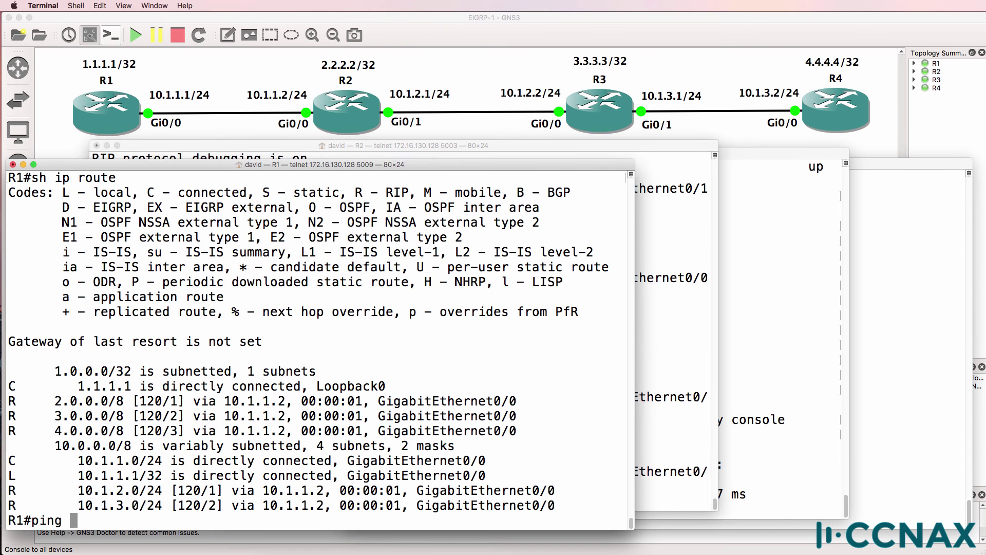
{"action": "type", "text": "10.1.3.1"}
{"action": "key", "text": "Return"}
{"action": "key", "text": "Up"}
{"action": "key", "text": "BackSpace"}
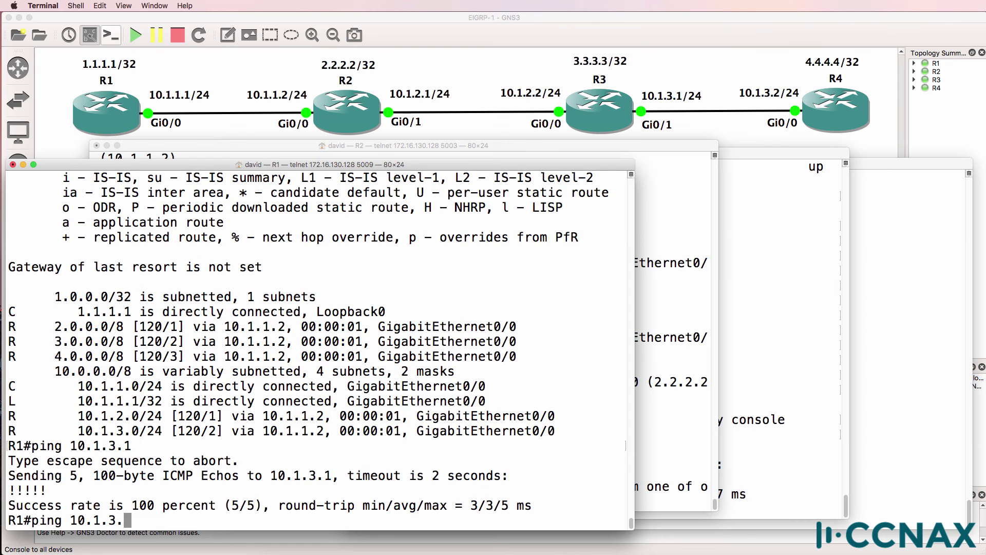
{"action": "type", "text": "2"}
{"action": "key", "text": "Return"}
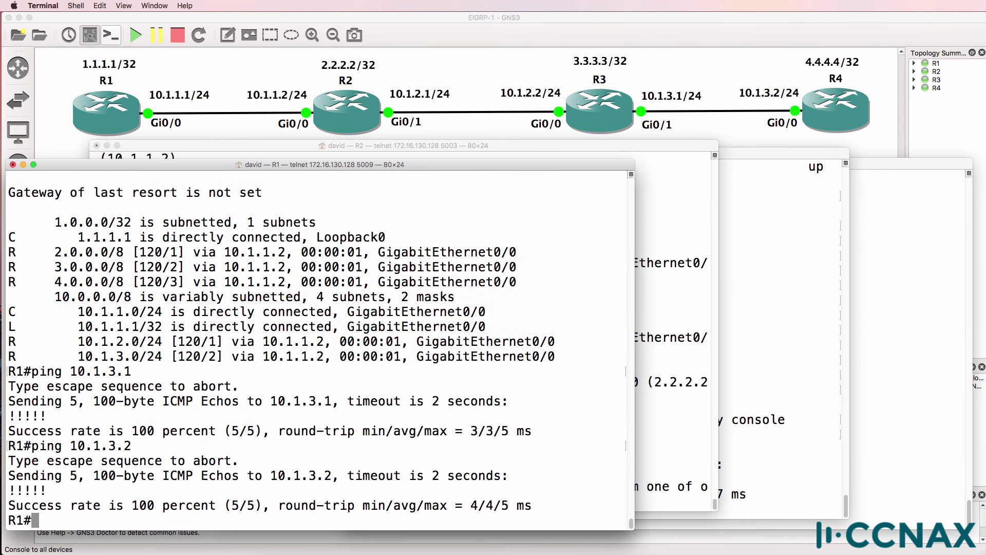
{"action": "type", "text": "ping 4.4.4."}
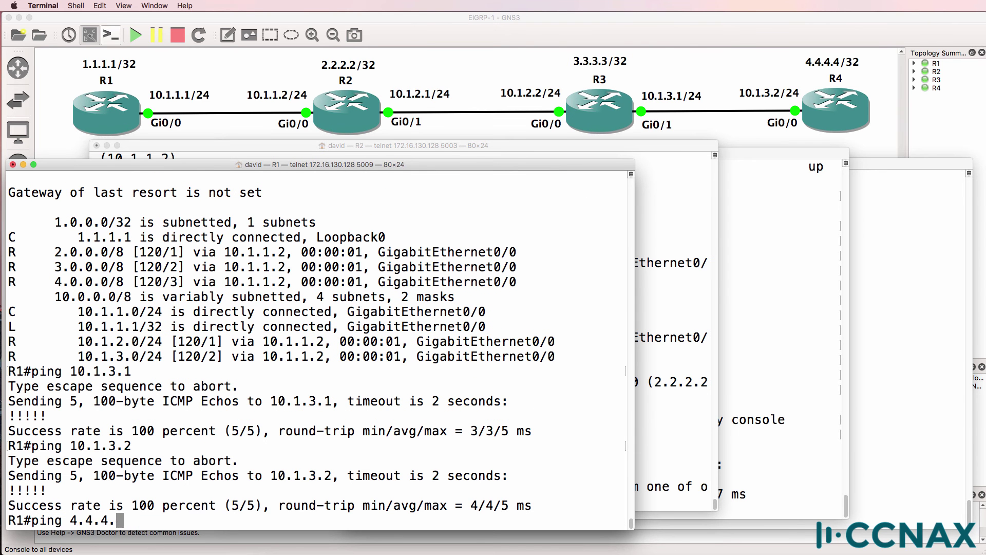
{"action": "type", "text": "4"}
{"action": "key", "text": "Return"}
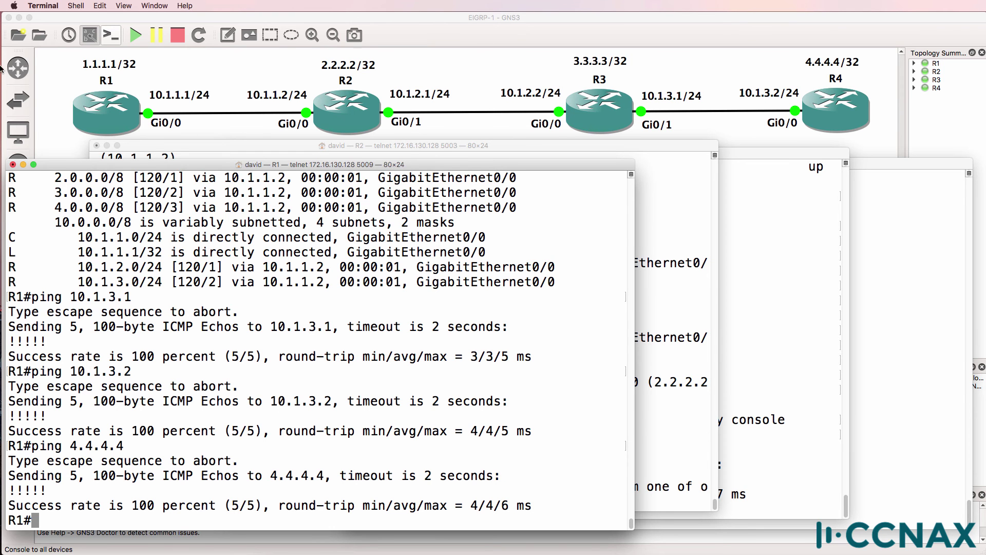
- Review R2's RIP debug lines for updates from 10.1.1.1 and 10.1.2.2 carrying 3.0.0.0, 4.0.0.0 and 10.1.3.0/24
{"action": "left_click", "coordinate": [655, 202]}
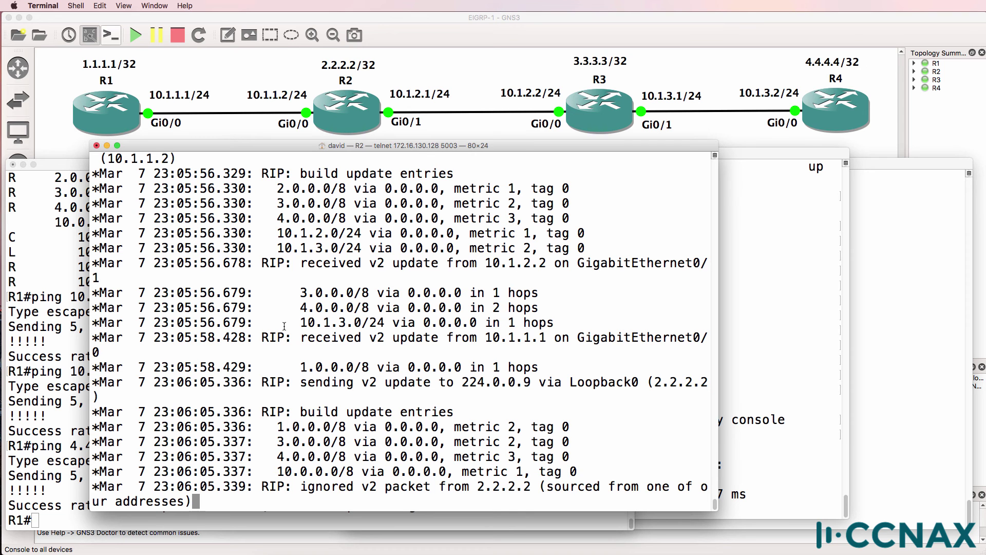
{"action": "left_click_drag", "start_coordinate": [263, 333], "coordinate": [365, 352]}
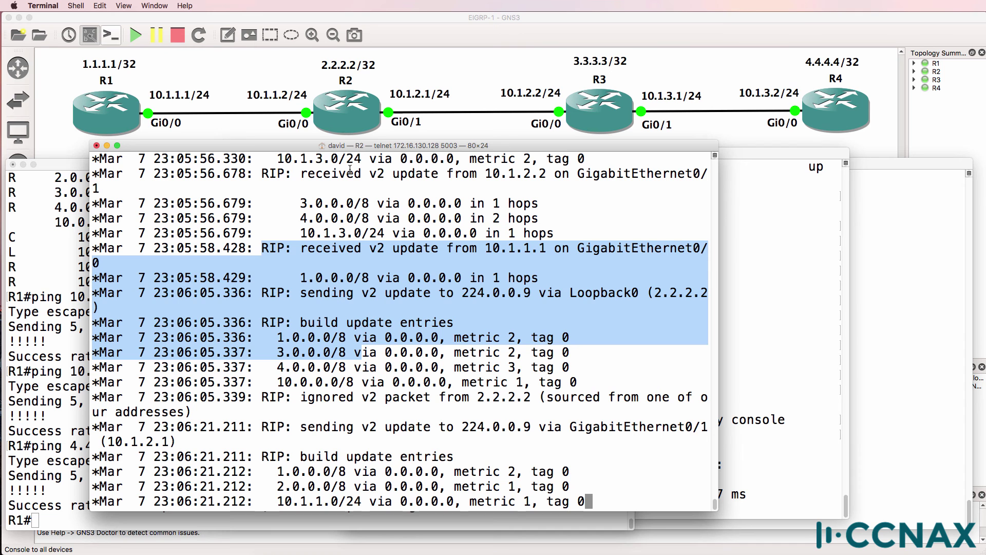
{"action": "left_click", "coordinate": [357, 212]}
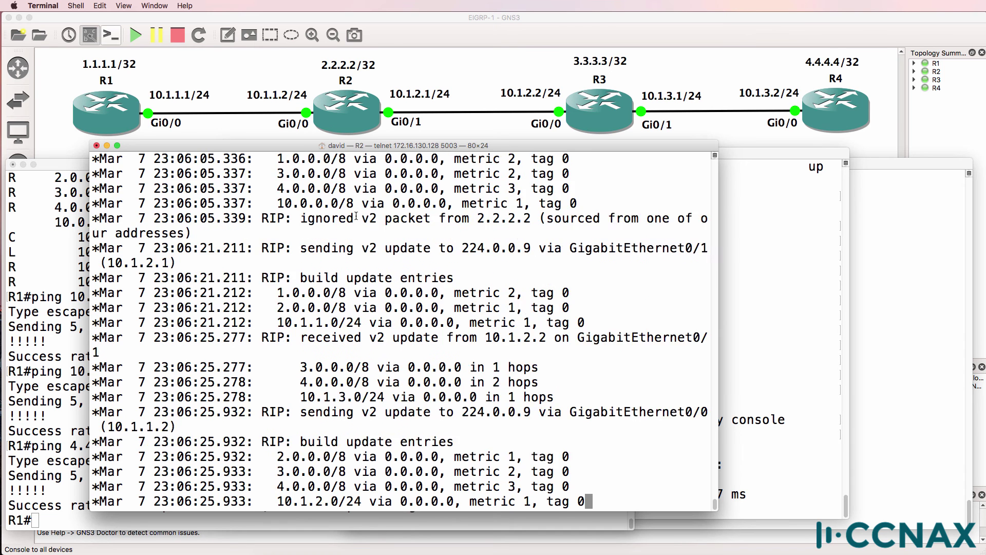
{"action": "scroll", "coordinate": [358, 213], "scroll_direction": "up", "scroll_amount": 10}
{"action": "scroll", "coordinate": [309, 359], "scroll_direction": "down", "scroll_amount": 3}
{"action": "left_click_drag", "start_coordinate": [262, 367], "coordinate": [308, 456]}
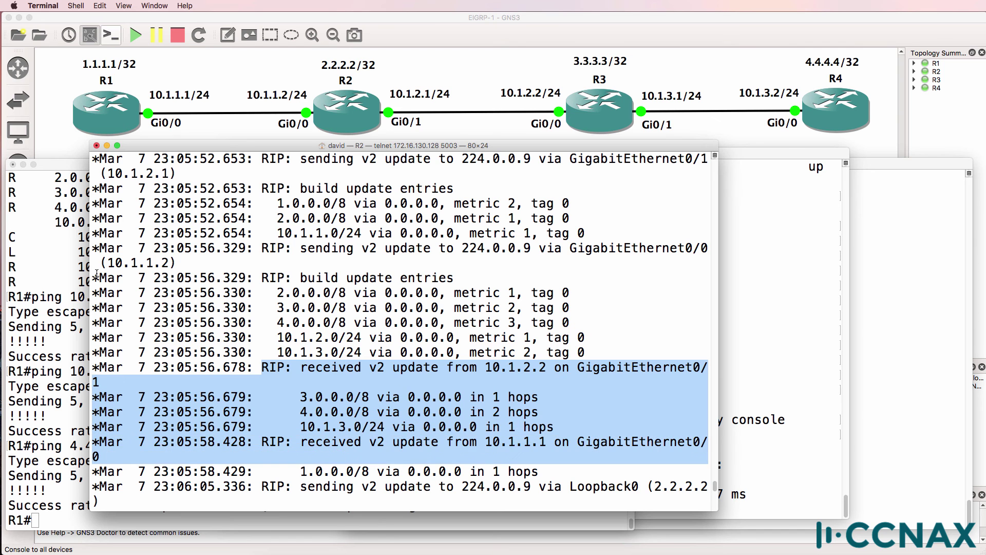
{"action": "left_click_drag", "start_coordinate": [94, 278], "coordinate": [458, 456]}
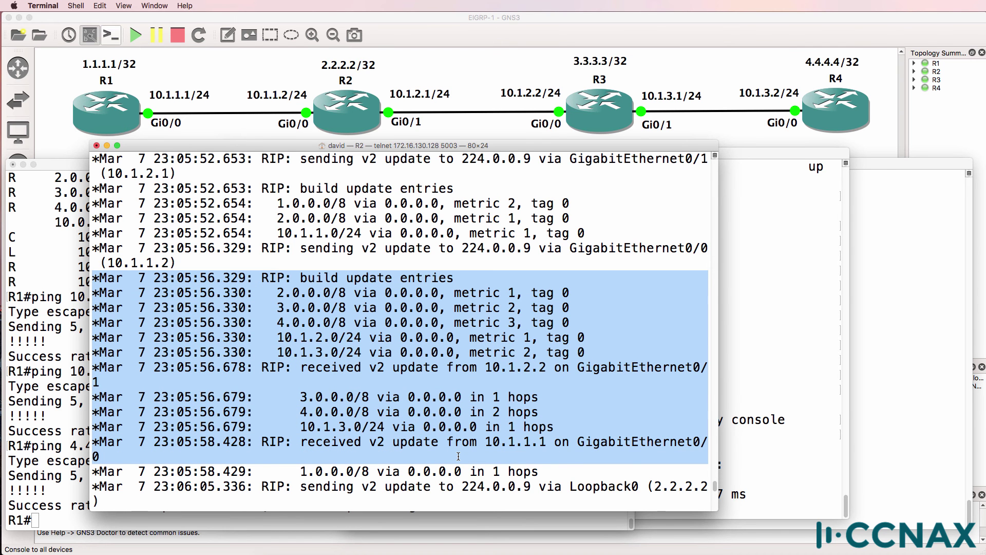
- Display R2's RIP database with 'show ip rip database', highlighting the 4.0.0.0/8 entries
{"action": "key", "text": "Return"}
{"action": "type", "text": "s"}
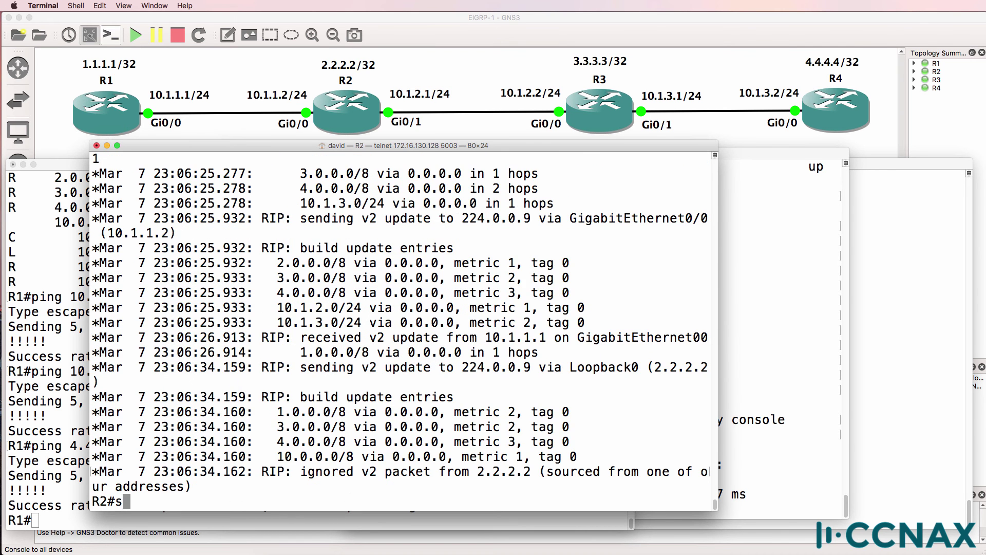
{"action": "type", "text": "h ip rip d"}
{"action": "key", "text": "Tab"}
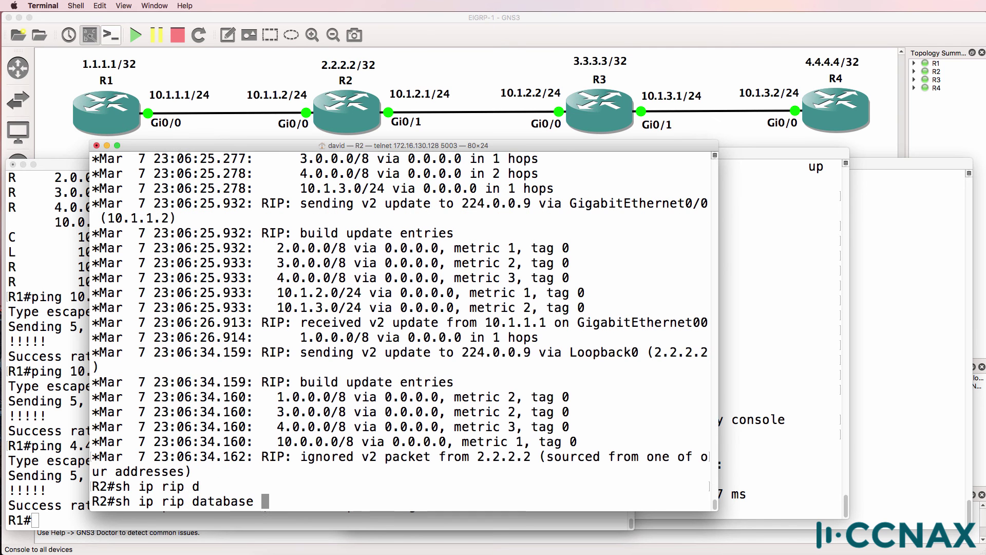
{"action": "key", "text": "Return"}
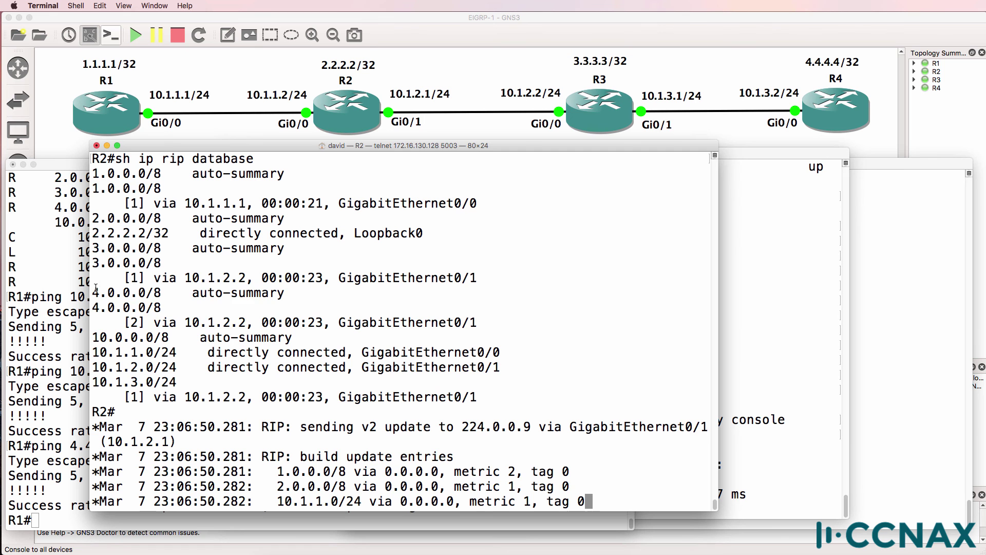
{"action": "left_click_drag", "start_coordinate": [93, 288], "coordinate": [272, 305]}
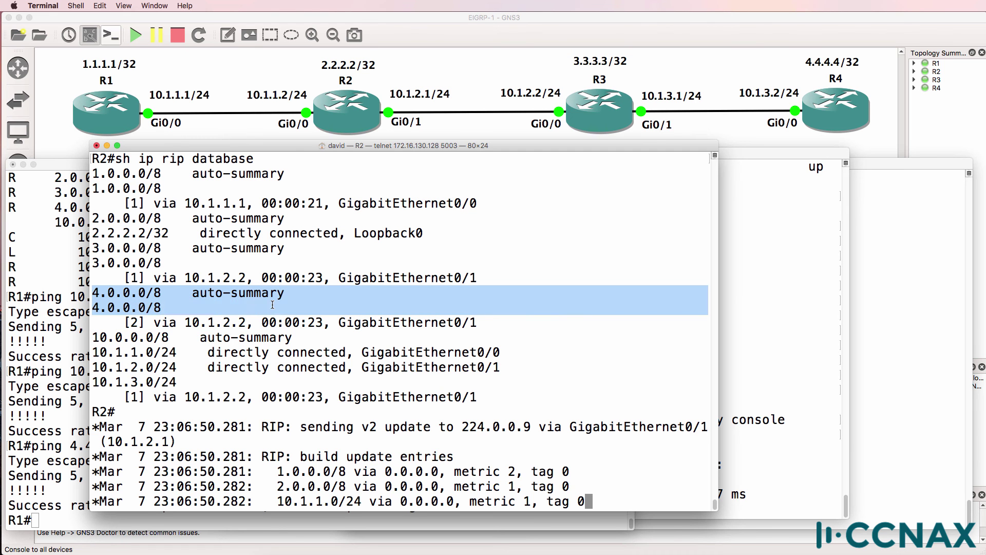
- Turn off all debugging, redisplay the RIP database and highlight the 3.0.0.0/8 and 1.0.0.0/8 entries
{"action": "key", "text": "Return"}
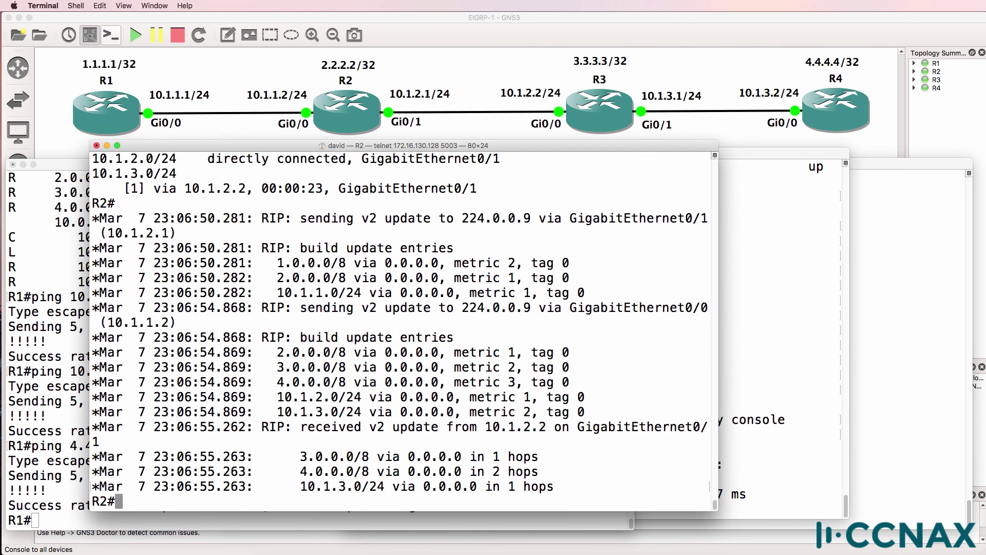
{"action": "type", "text": "un"}
{"action": "key", "text": "Return"}
{"action": "key", "text": "Return"}
{"action": "key", "text": "Return"}
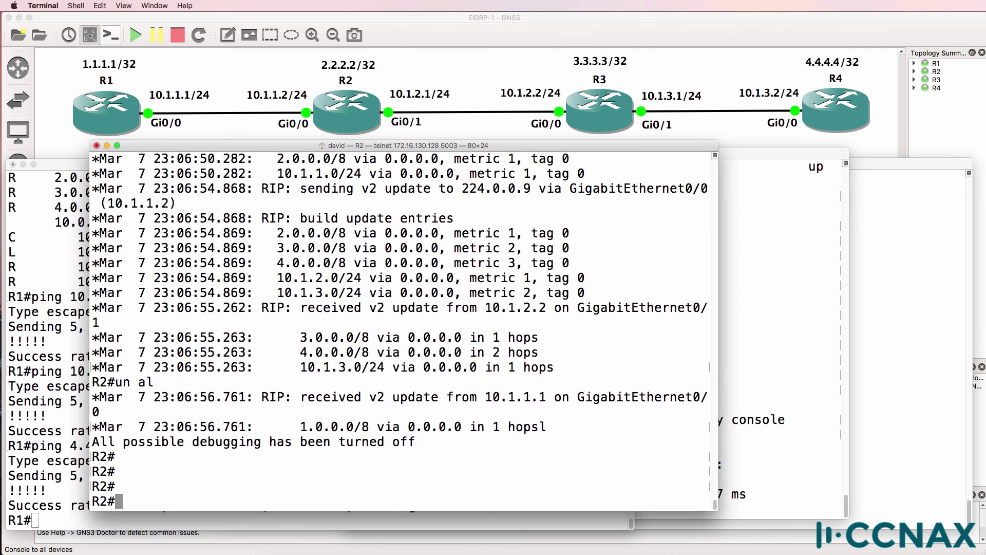
{"action": "type", "text": "sh ip rip database"}
{"action": "key", "text": "Return"}
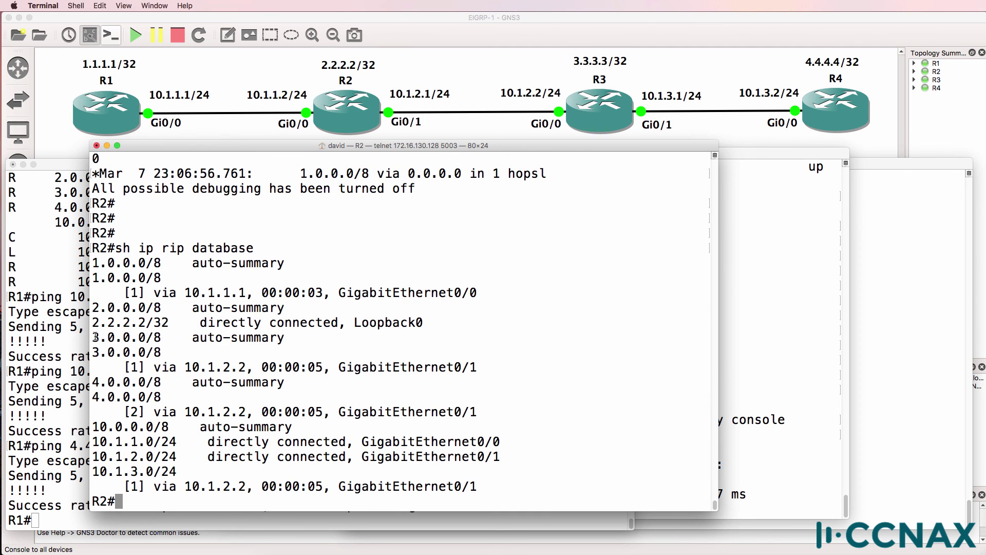
{"action": "left_click_drag", "start_coordinate": [93, 334], "coordinate": [414, 355]}
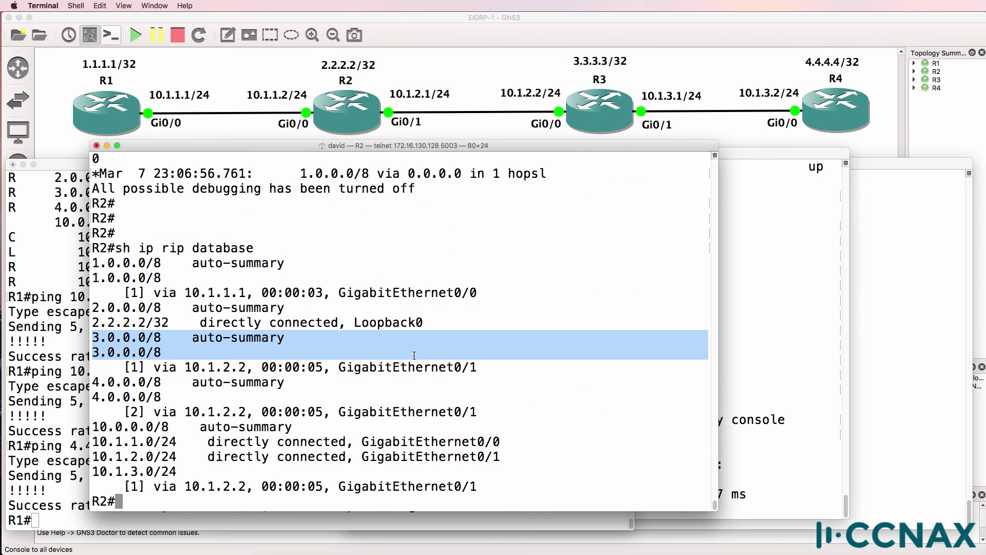
{"action": "left_click_drag", "start_coordinate": [92, 263], "coordinate": [215, 280]}
- Ping loopbacks 1.1.1.1, 2.2.2.2, 3.3.3.3 and 4.4.4.4 from R2, each succeeding 5/5
{"action": "type", "text": "ping"}
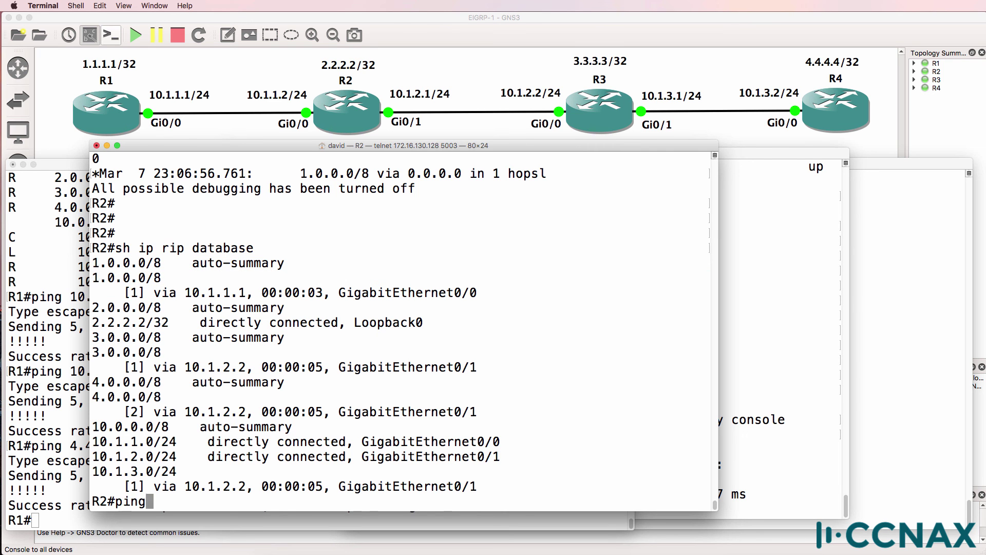
{"action": "type", "text": " 1.1.1."}
{"action": "key", "text": "Return"}
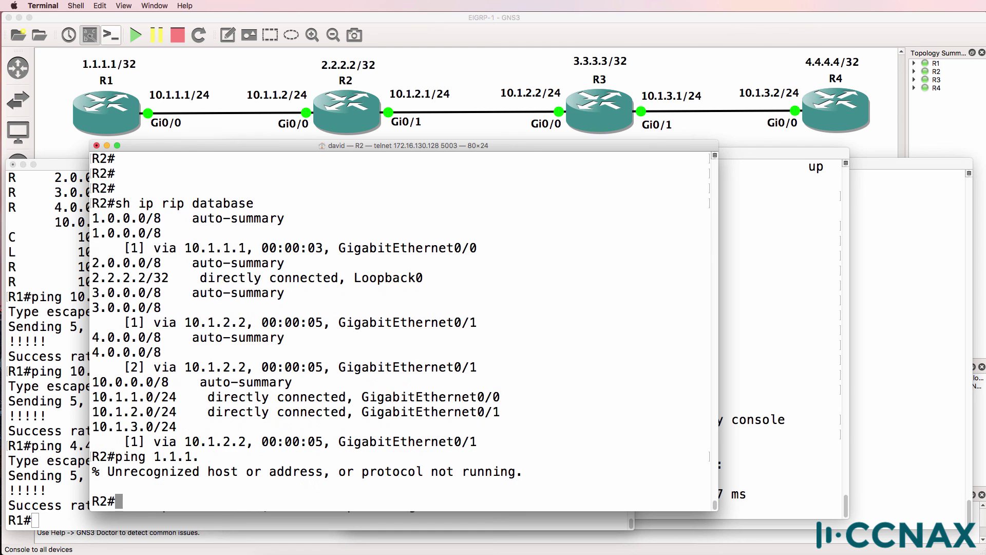
{"action": "key", "text": "Up"}
{"action": "type", "text": "1"}
{"action": "key", "text": "Return"}
{"action": "key", "text": "Up"}
{"action": "key", "text": "BackSpace"}
{"action": "key", "text": "BackSpace"}
{"action": "key", "text": "BackSpace"}
{"action": "key", "text": "BackSpace"}
{"action": "key", "text": "BackSpace"}
{"action": "key", "text": "BackSpace"}
{"action": "key", "text": "BackSpace"}
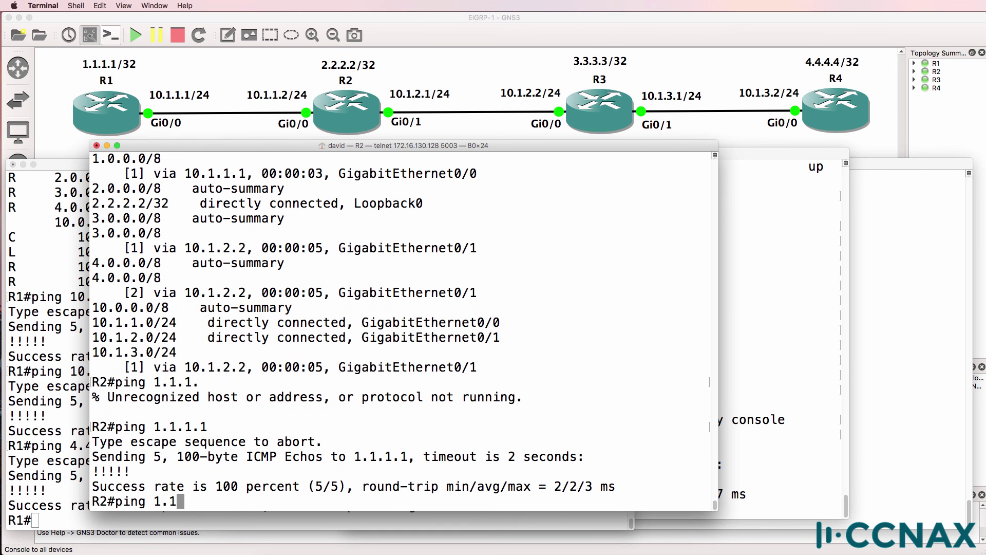
{"action": "type", "text": "2.2.2.2"}
{"action": "key", "text": "Return"}
{"action": "key", "text": "Up"}
{"action": "key", "text": "BackSpace"}
{"action": "key", "text": "BackSpace"}
{"action": "key", "text": "BackSpace"}
{"action": "key", "text": "BackSpace"}
{"action": "key", "text": "BackSpace"}
{"action": "key", "text": "BackSpace"}
{"action": "key", "text": "BackSpace"}
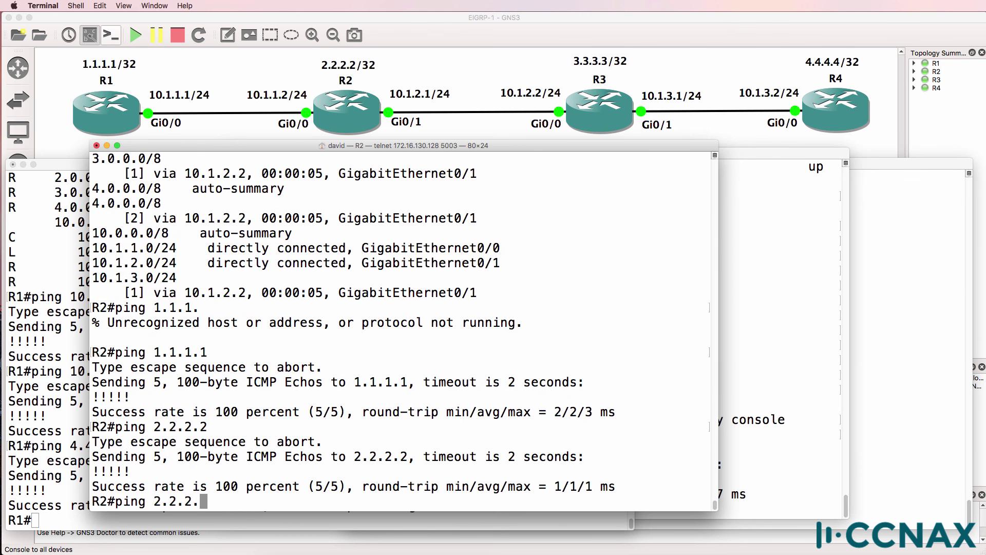
{"action": "type", "text": "3.."}
{"action": "key", "text": "BackSpace"}
{"action": "type", "text": "3.3.3"}
{"action": "key", "text": "Return"}
{"action": "key", "text": "Up"}
{"action": "key", "text": "BackSpace"}
{"action": "key", "text": "BackSpace"}
{"action": "key", "text": "BackSpace"}
{"action": "key", "text": "BackSpace"}
{"action": "key", "text": "BackSpace"}
{"action": "key", "text": "BackSpace"}
{"action": "key", "text": "BackSpace"}
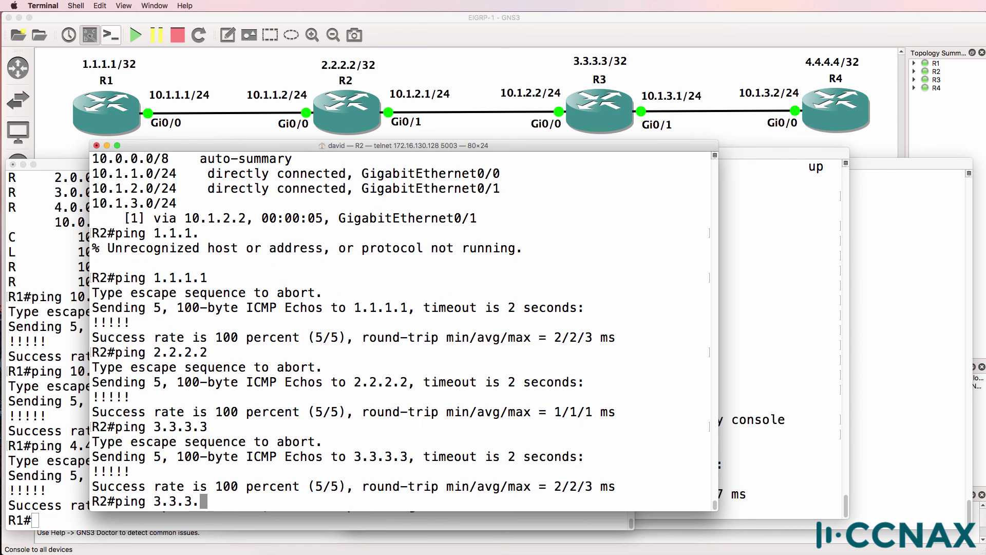
{"action": "type", "text": "4.4.4.4"}
{"action": "key", "text": "Return"}
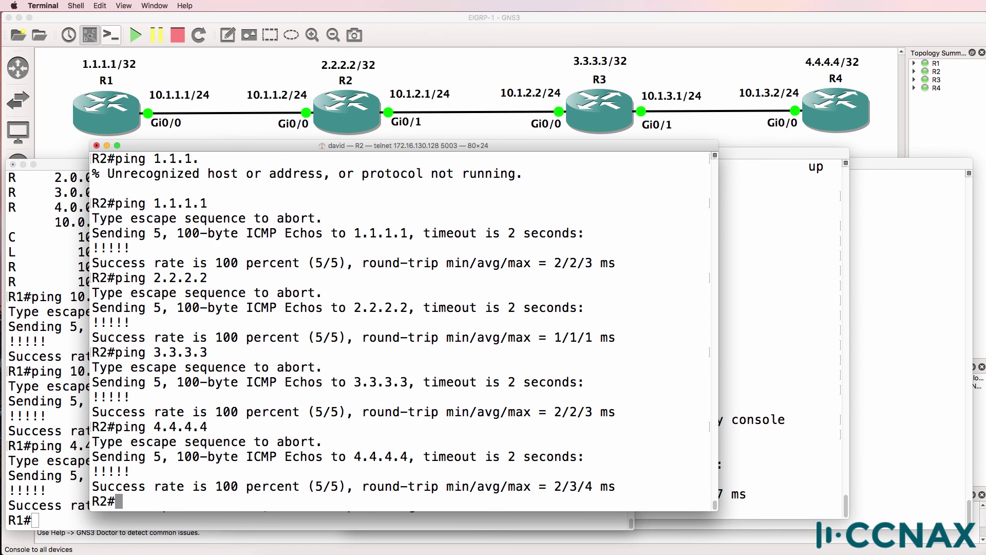